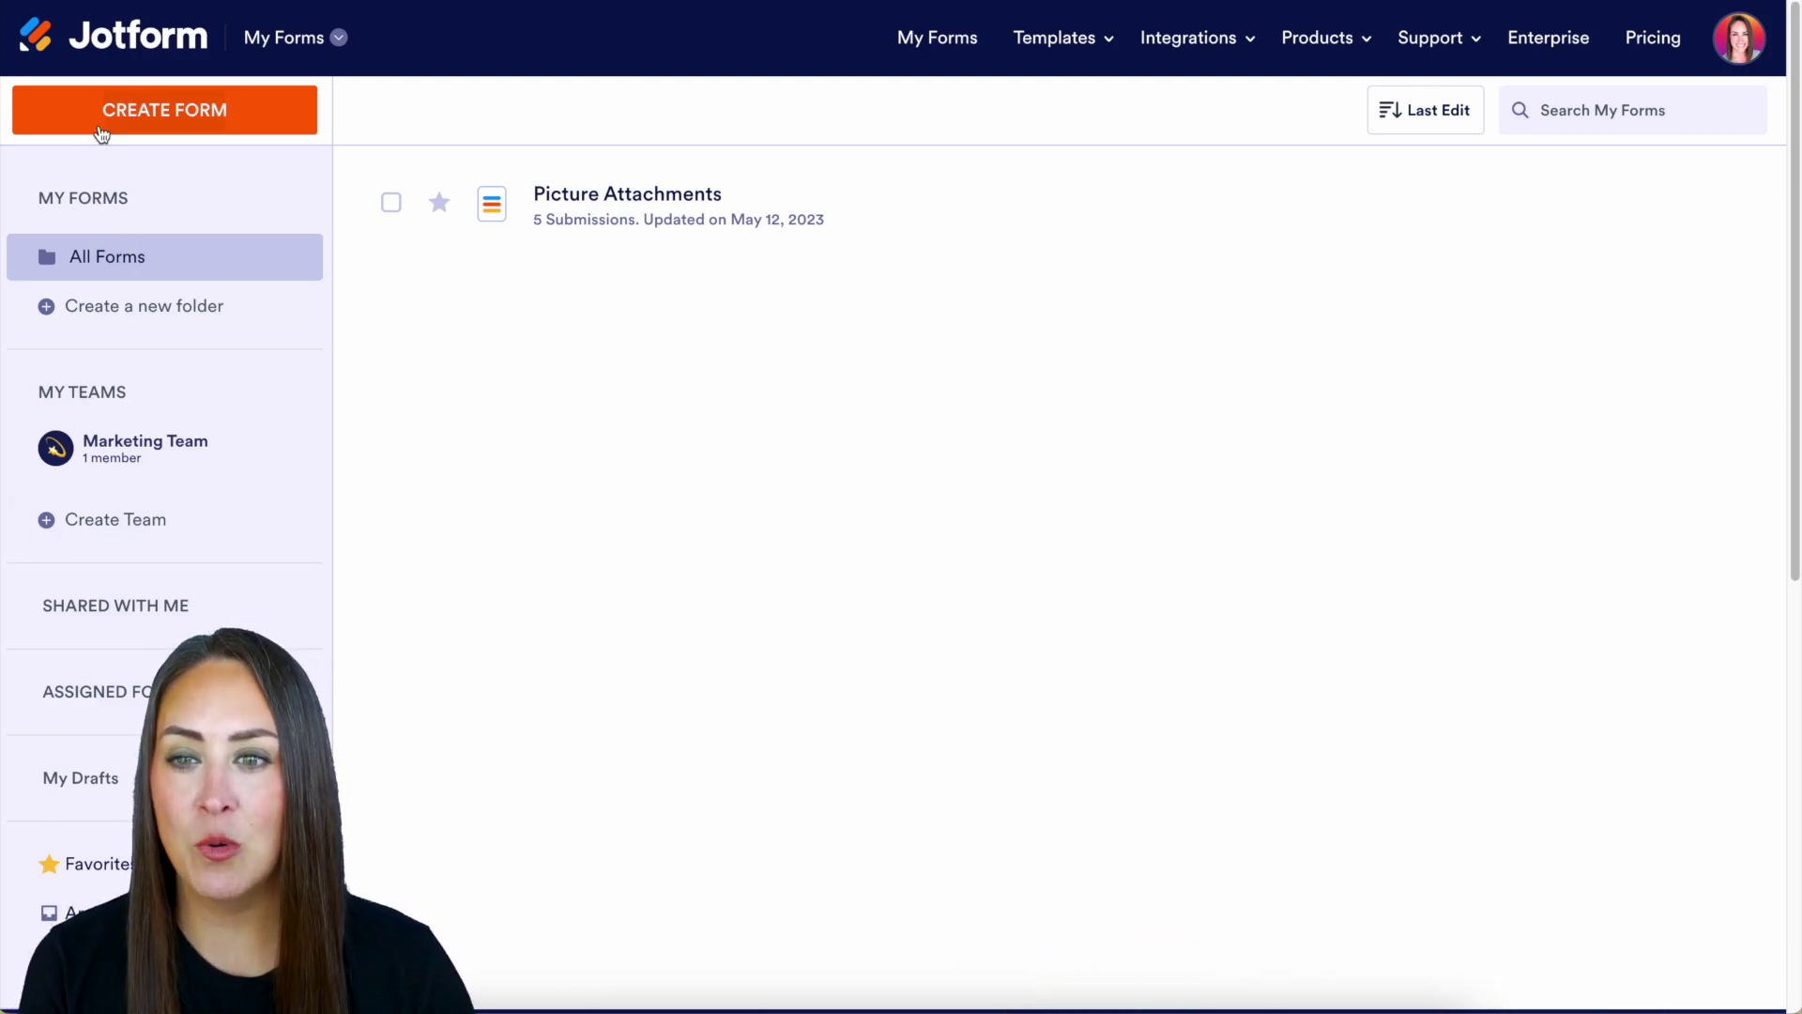
# Create a new form from scratch to get a blank Classic Form
pyautogui.click(103, 128)
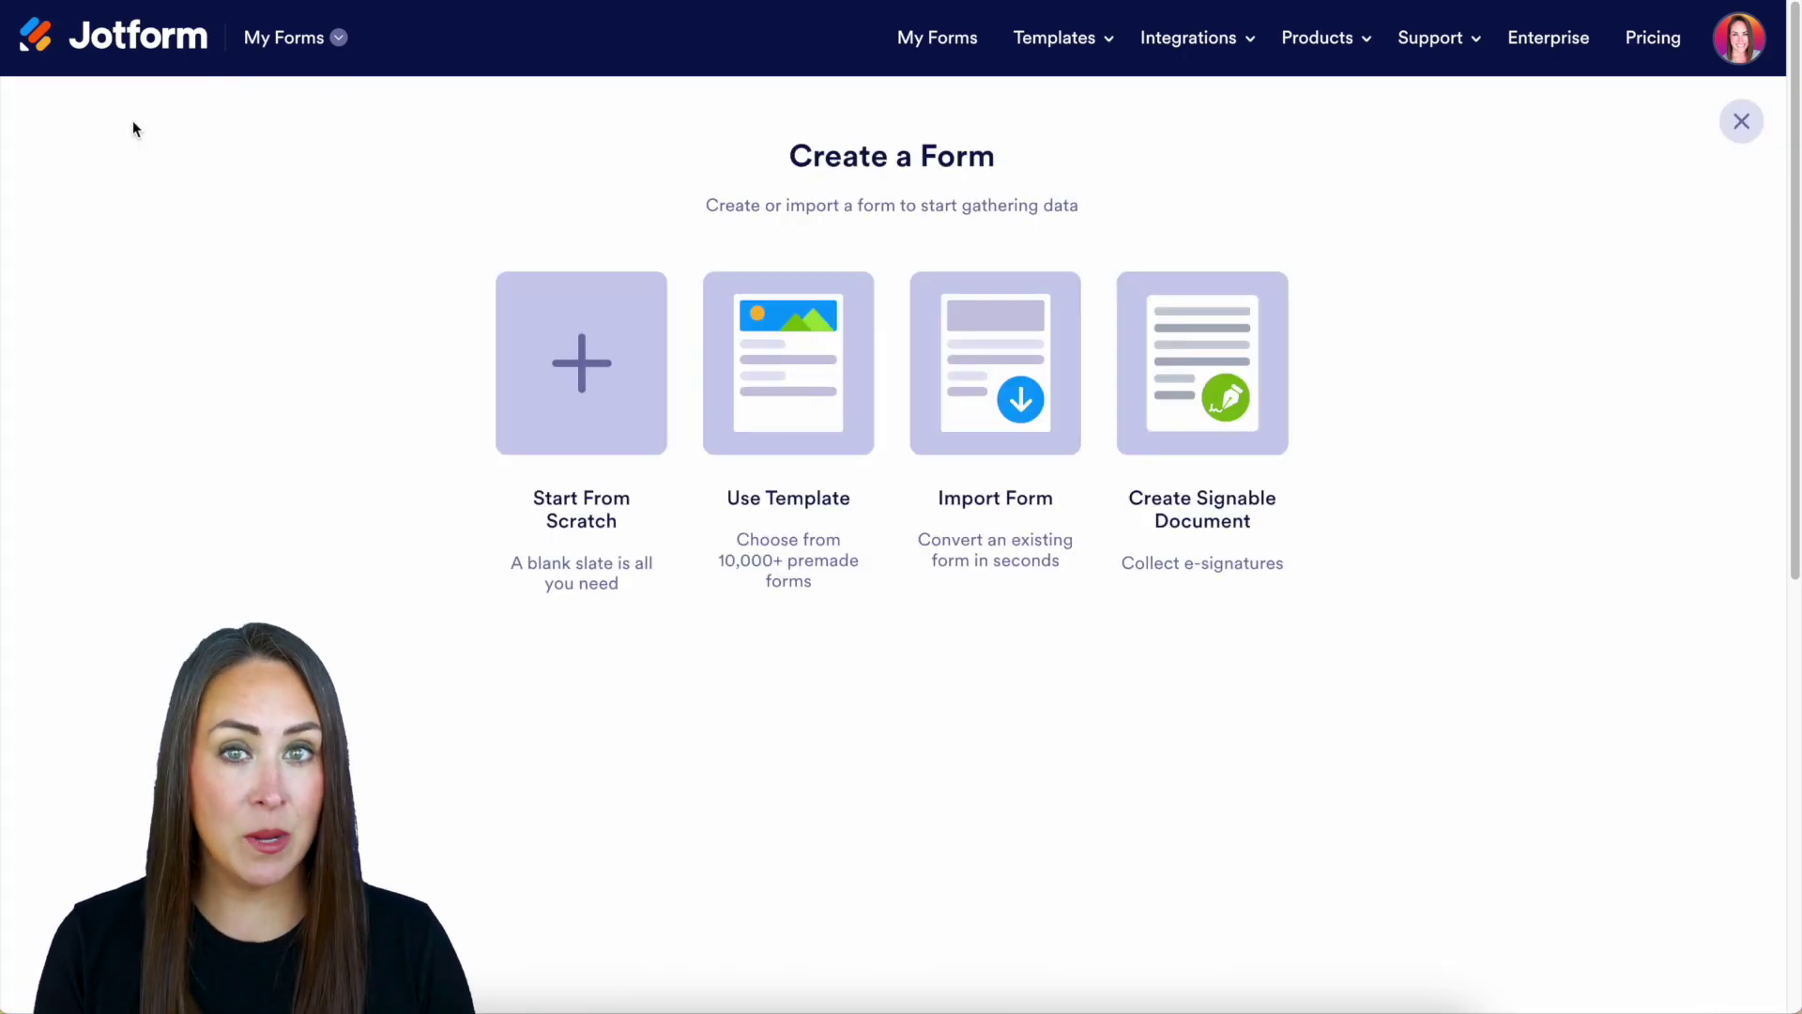
pyautogui.click(576, 366)
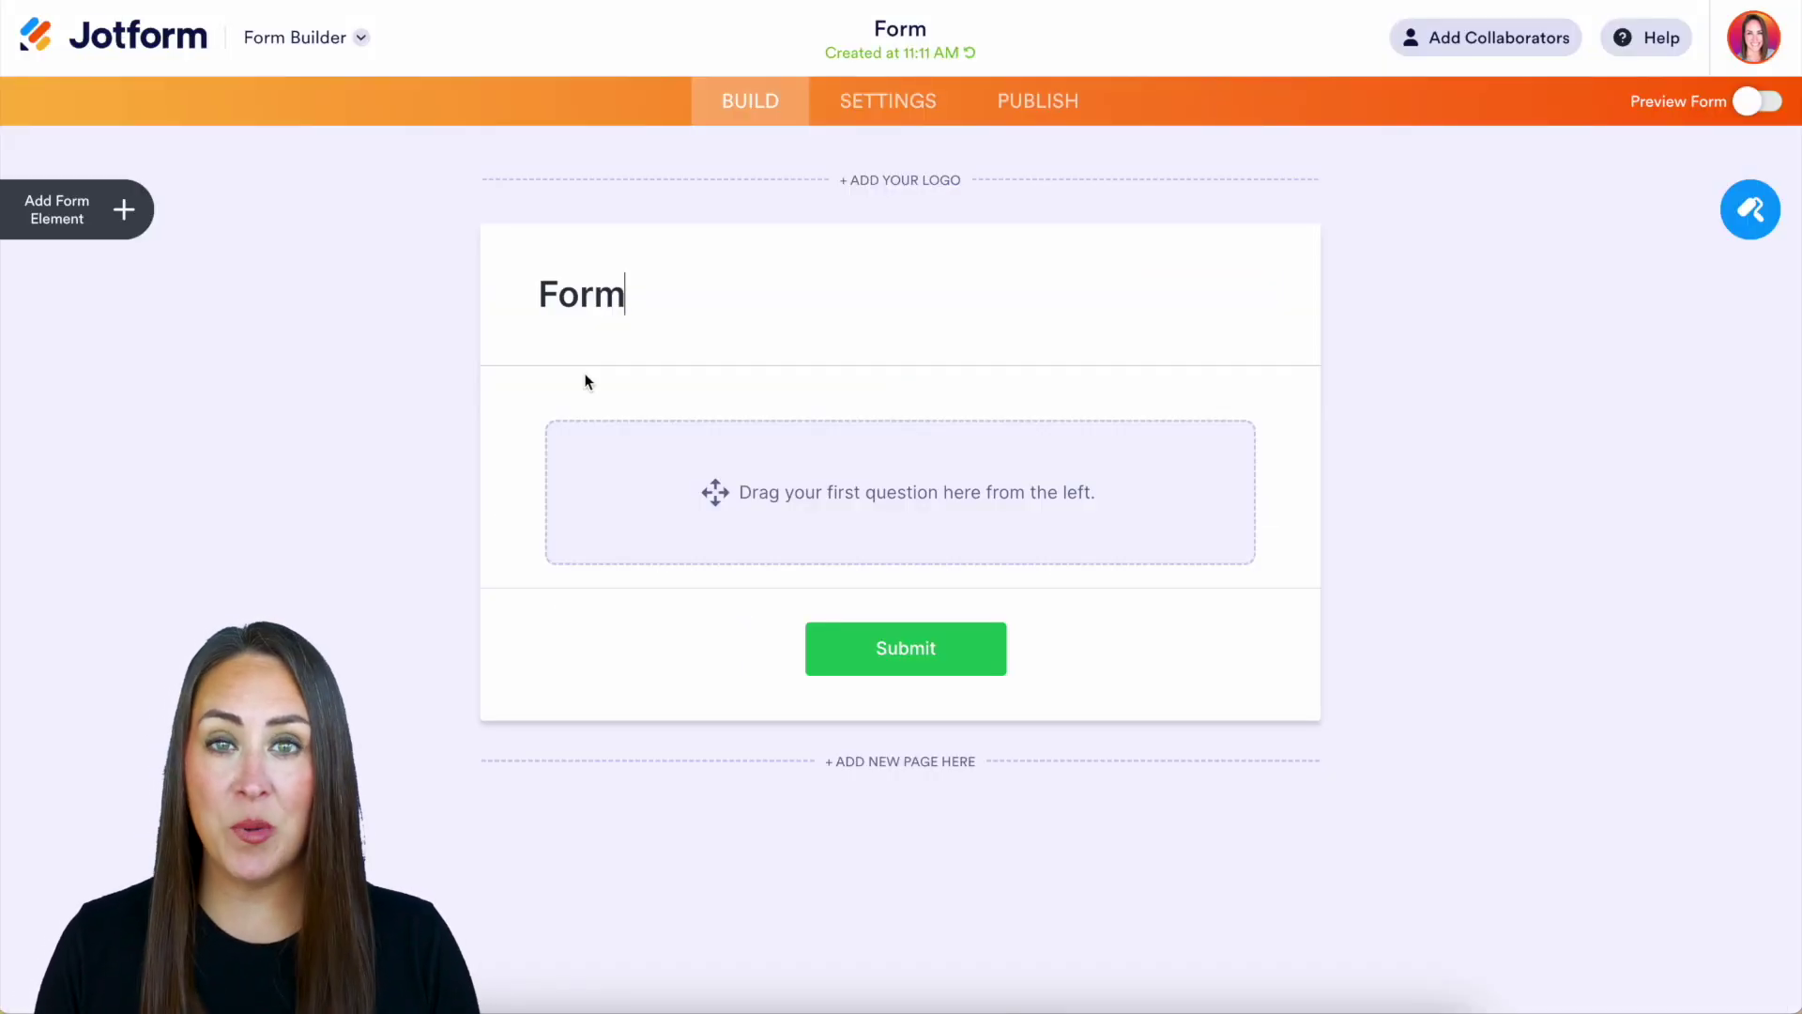
# Search 'cal' among the widgets and add the Calendly widget to the form
pyautogui.click(125, 208)
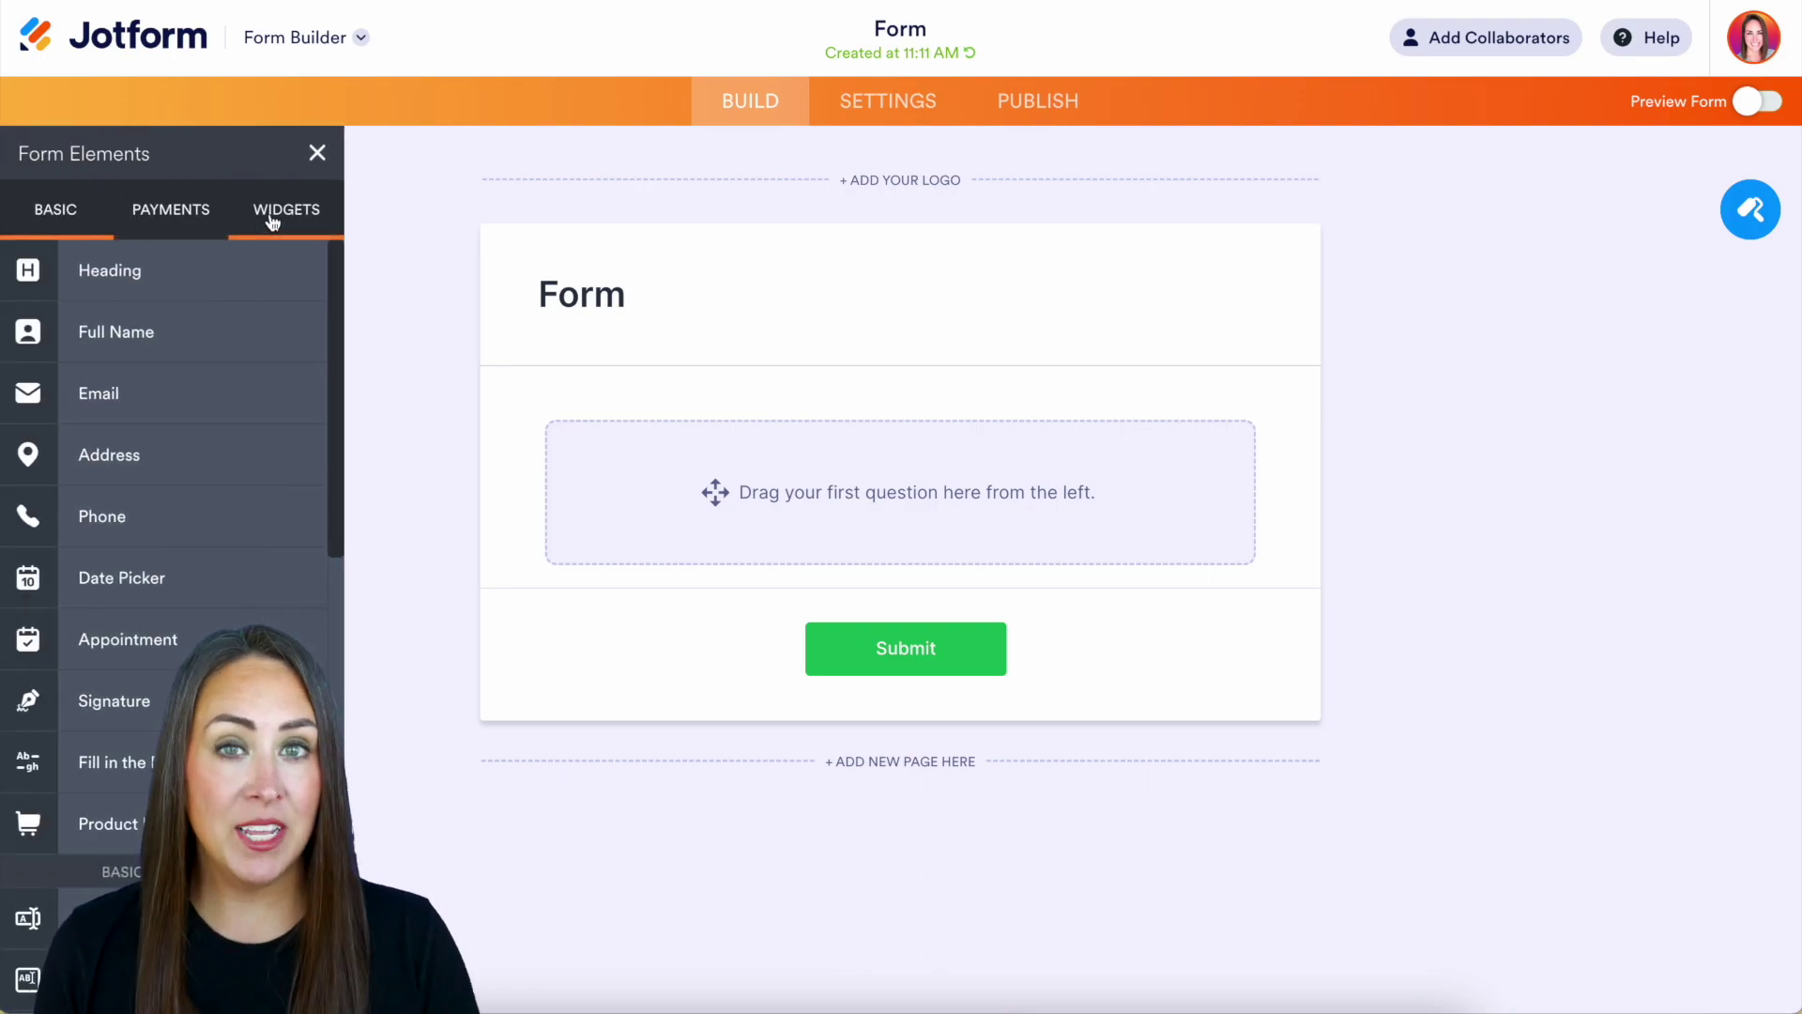
pyautogui.click(272, 219)
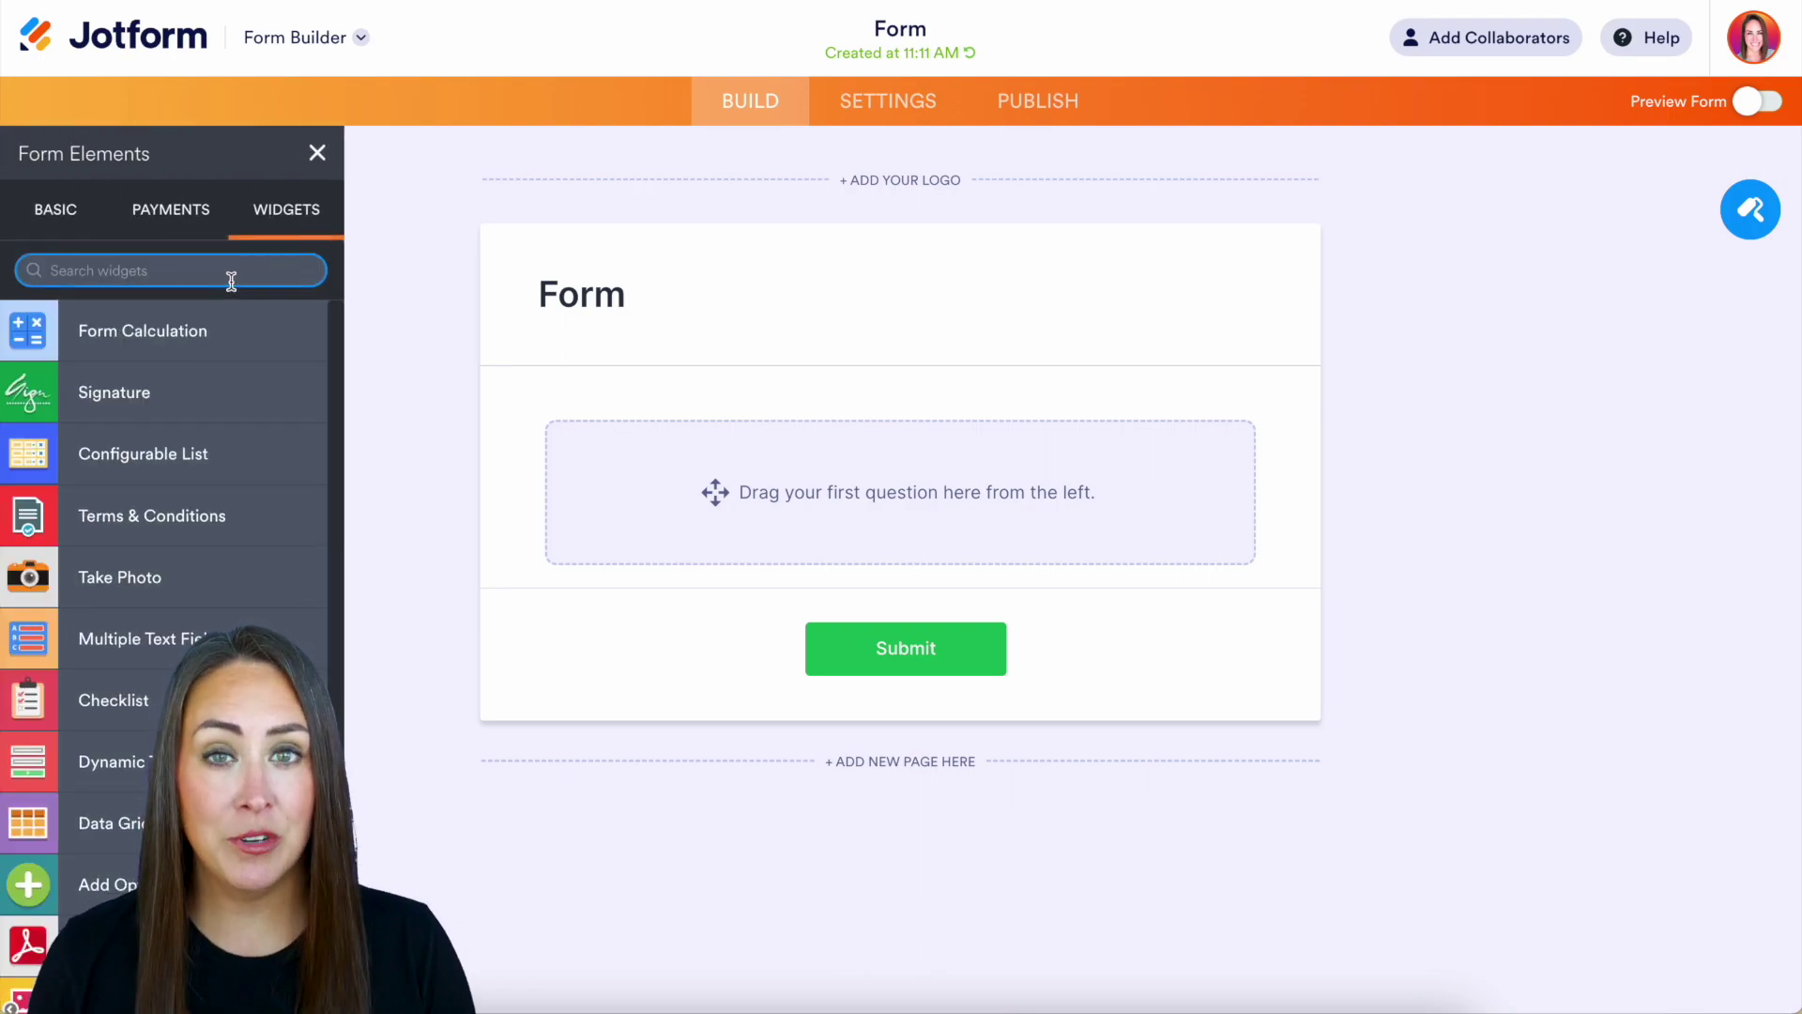
pyautogui.write('cal')
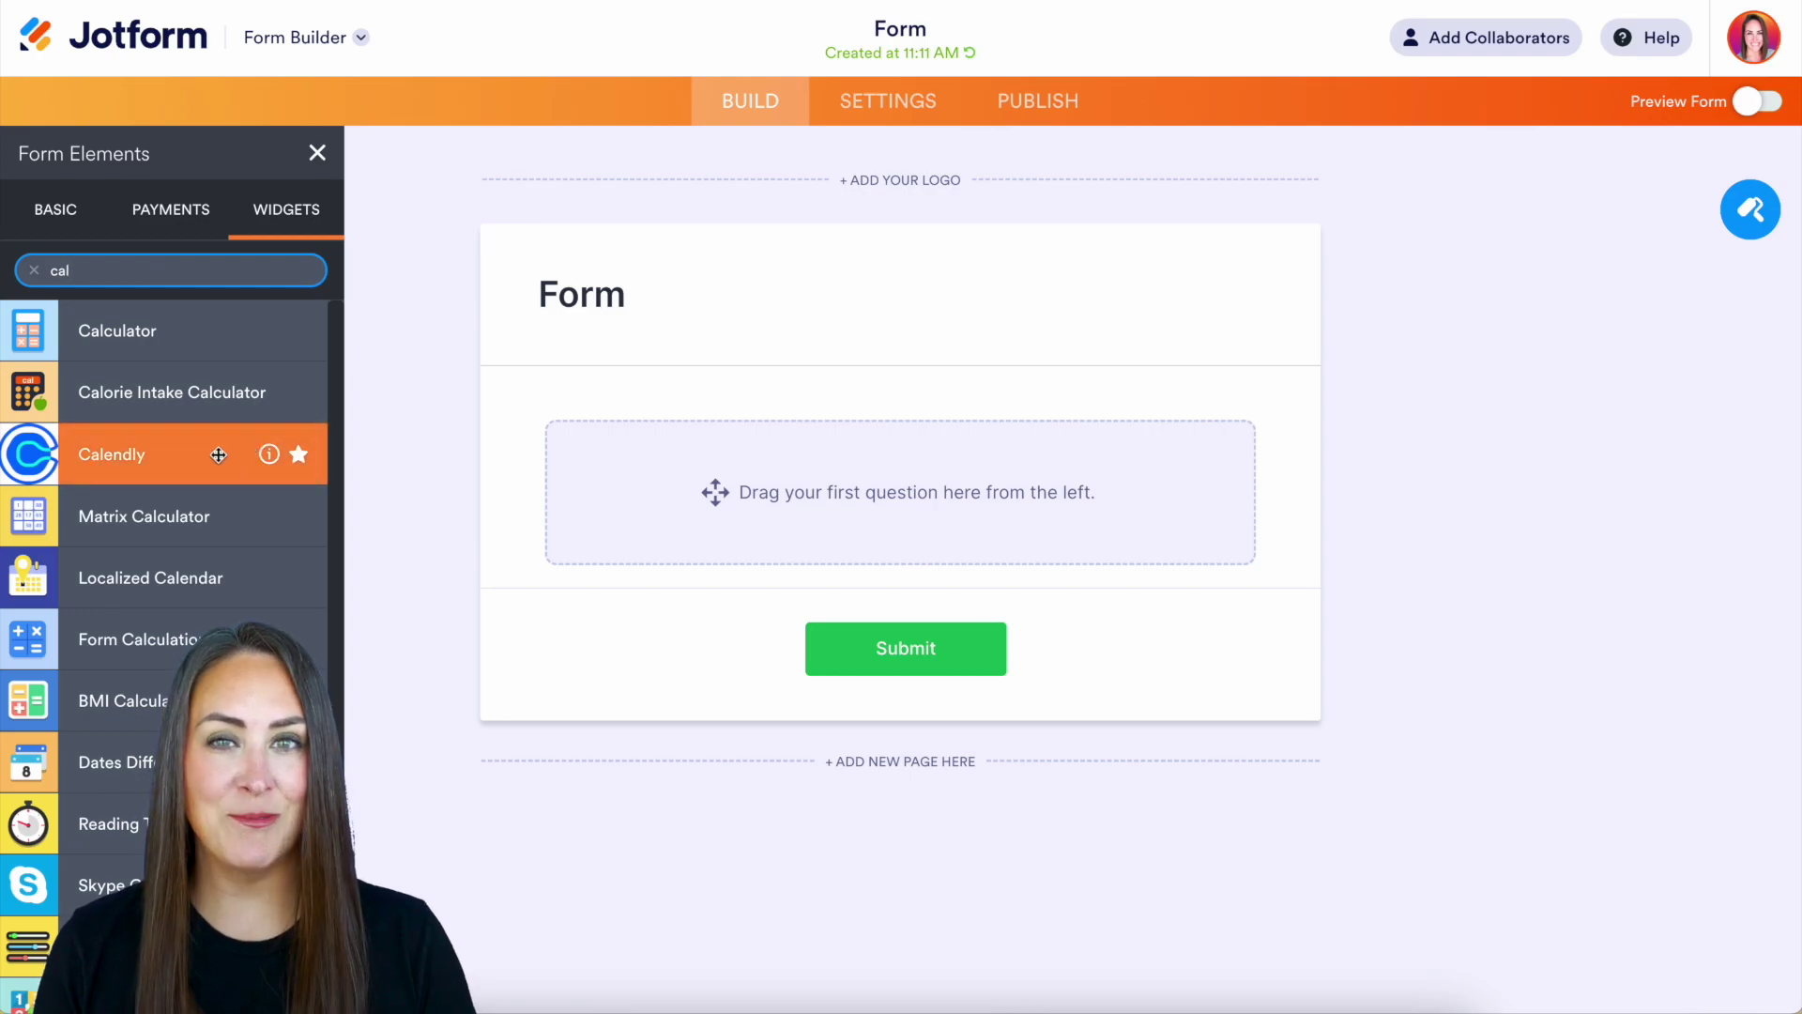
pyautogui.click(190, 467)
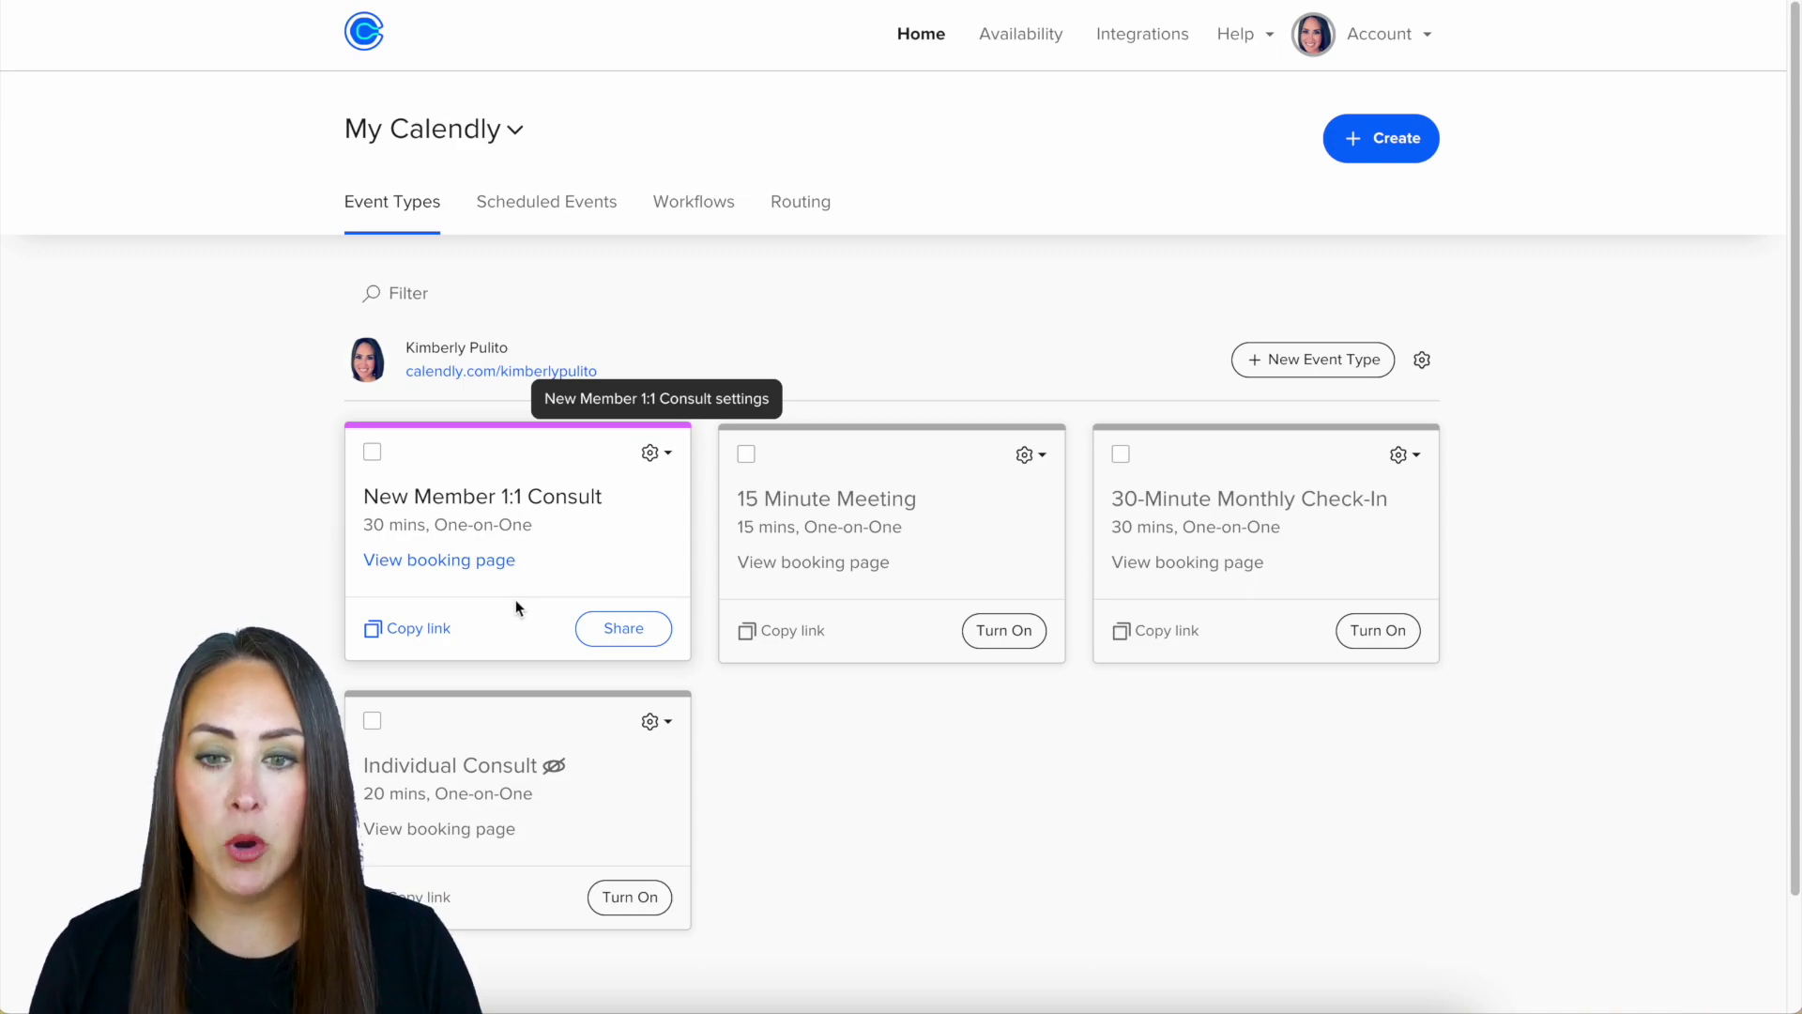
# Copy the New Member 1:1 Consult event's booking link in Calendly
pyautogui.click(418, 638)
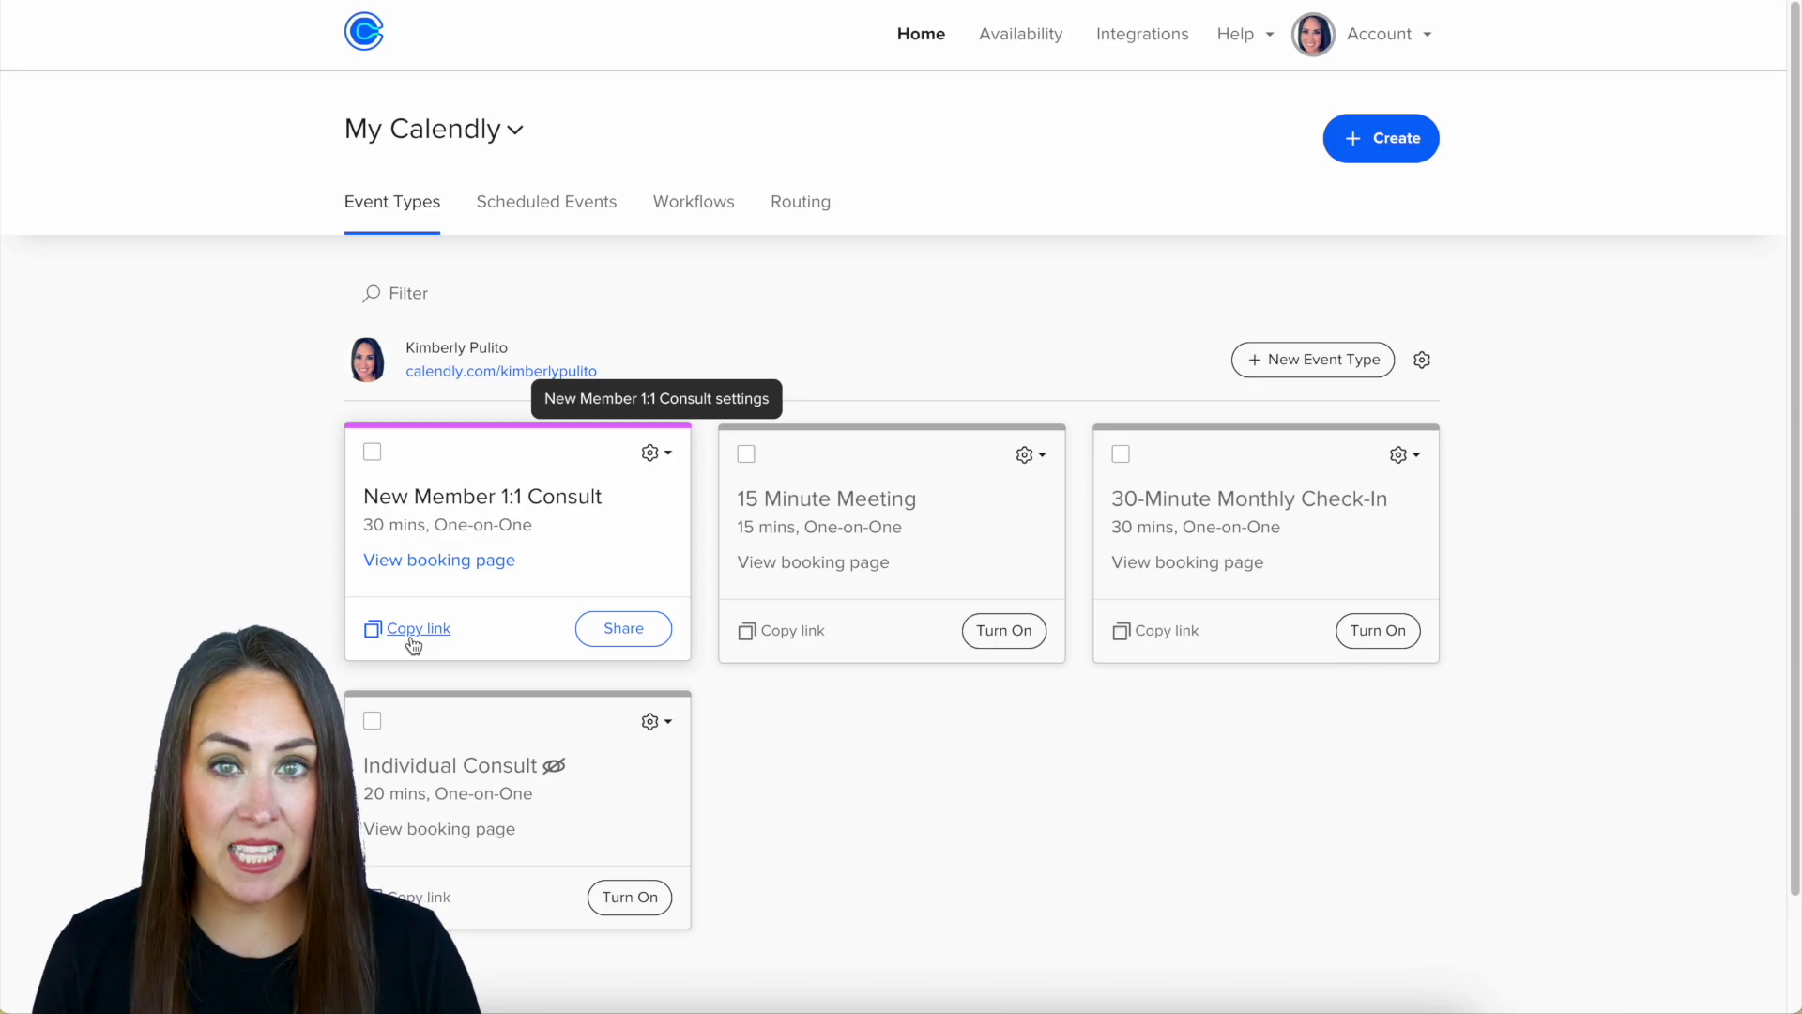
pyautogui.click(413, 642)
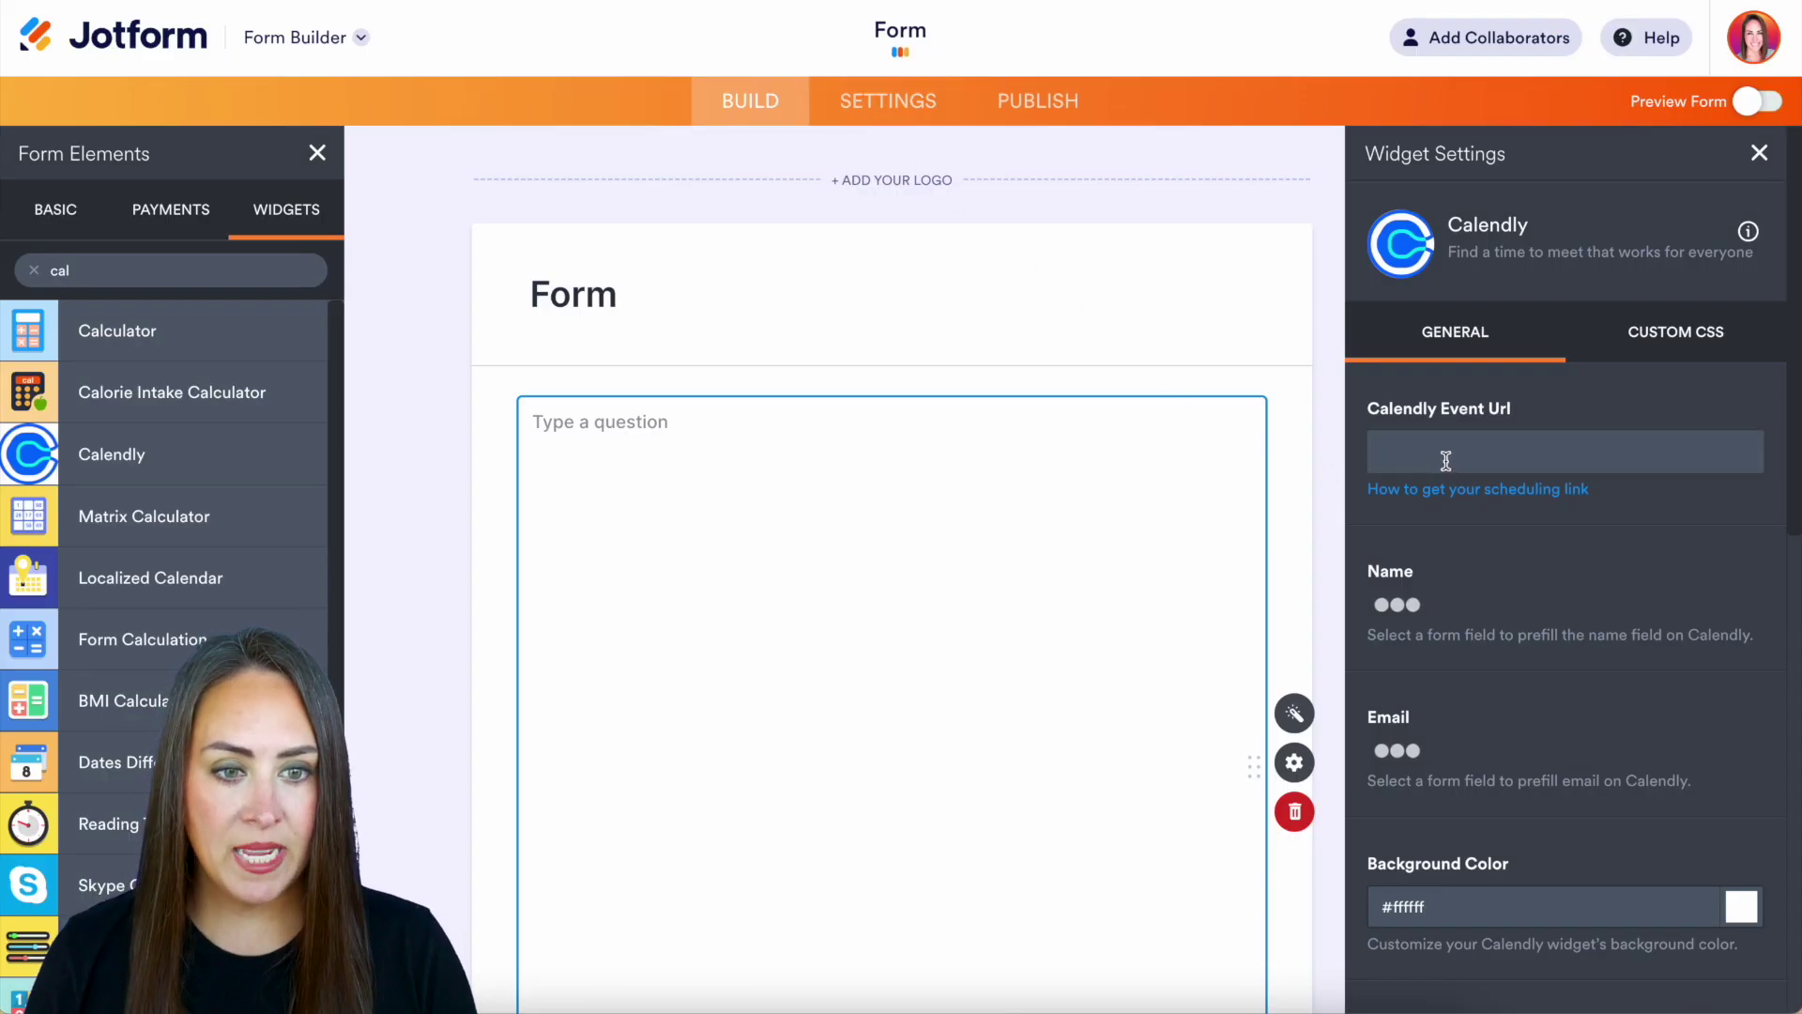
# Paste the consult booking link into the widget's Calendly Event Url setting
pyautogui.click(1449, 458)
pyautogui.write('https://calendly.com/kimberlypulito/new-member')
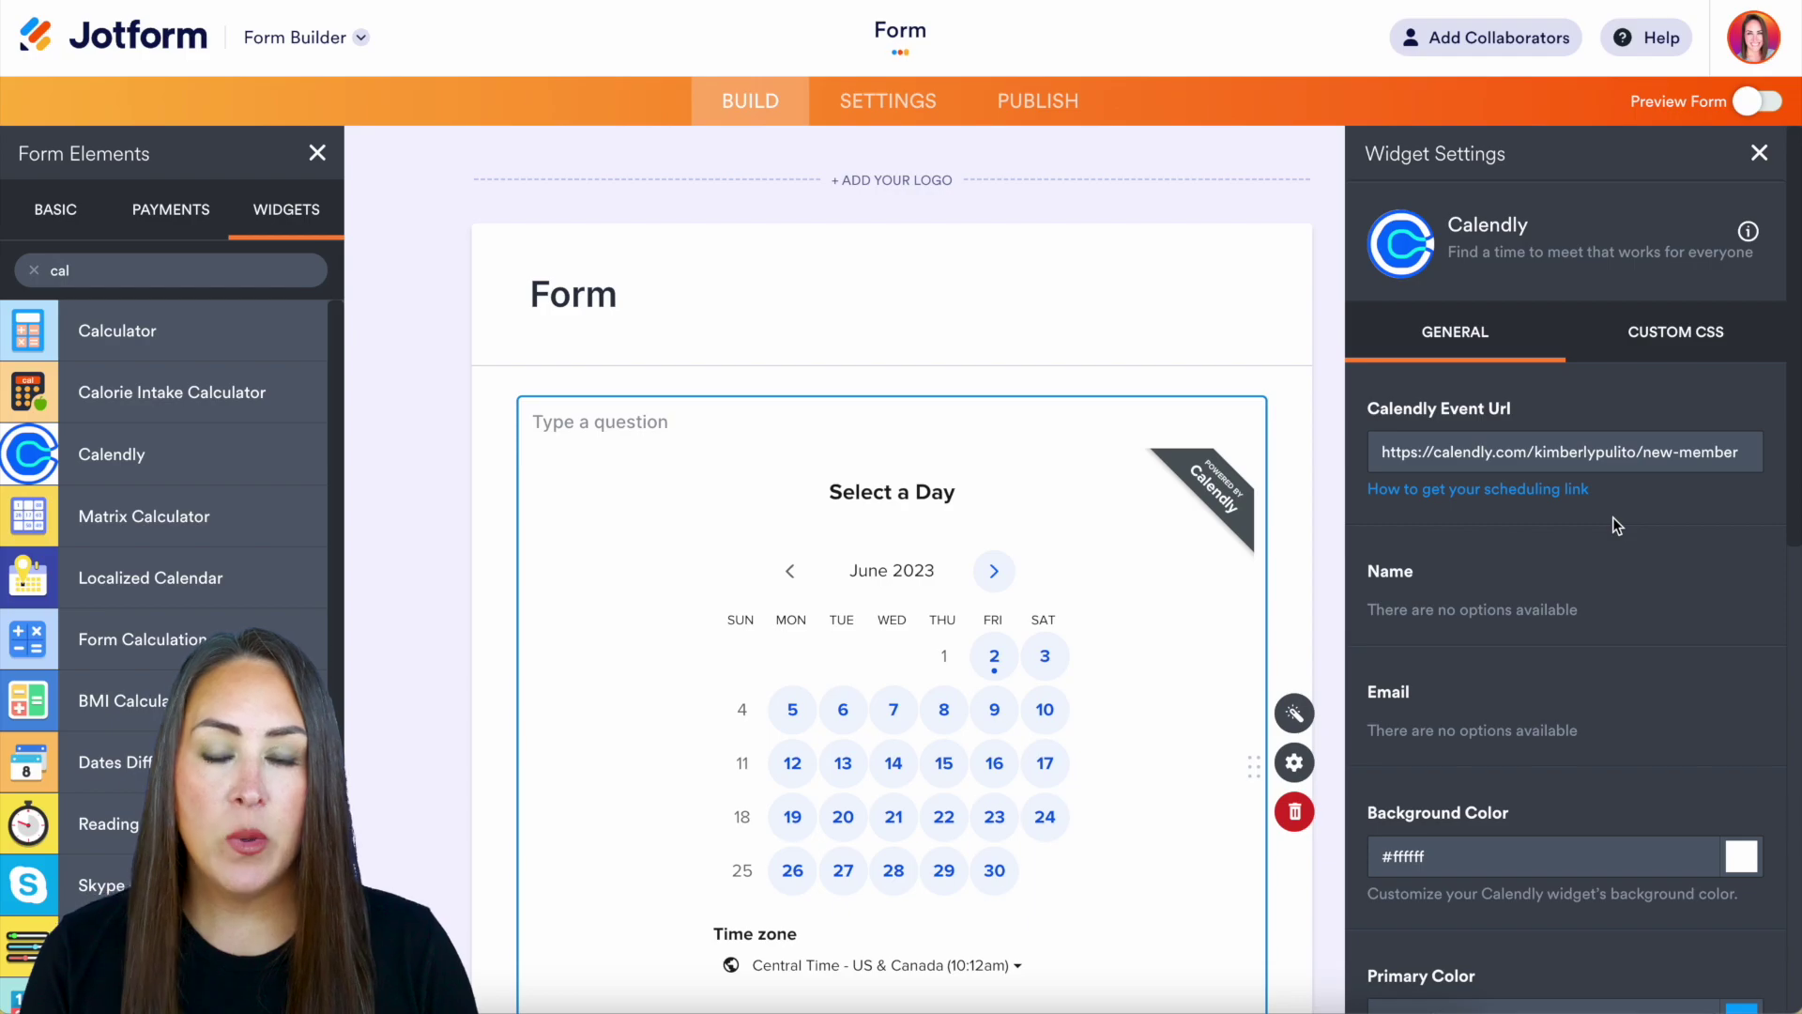
pyautogui.scroll(-2, 1613, 516)
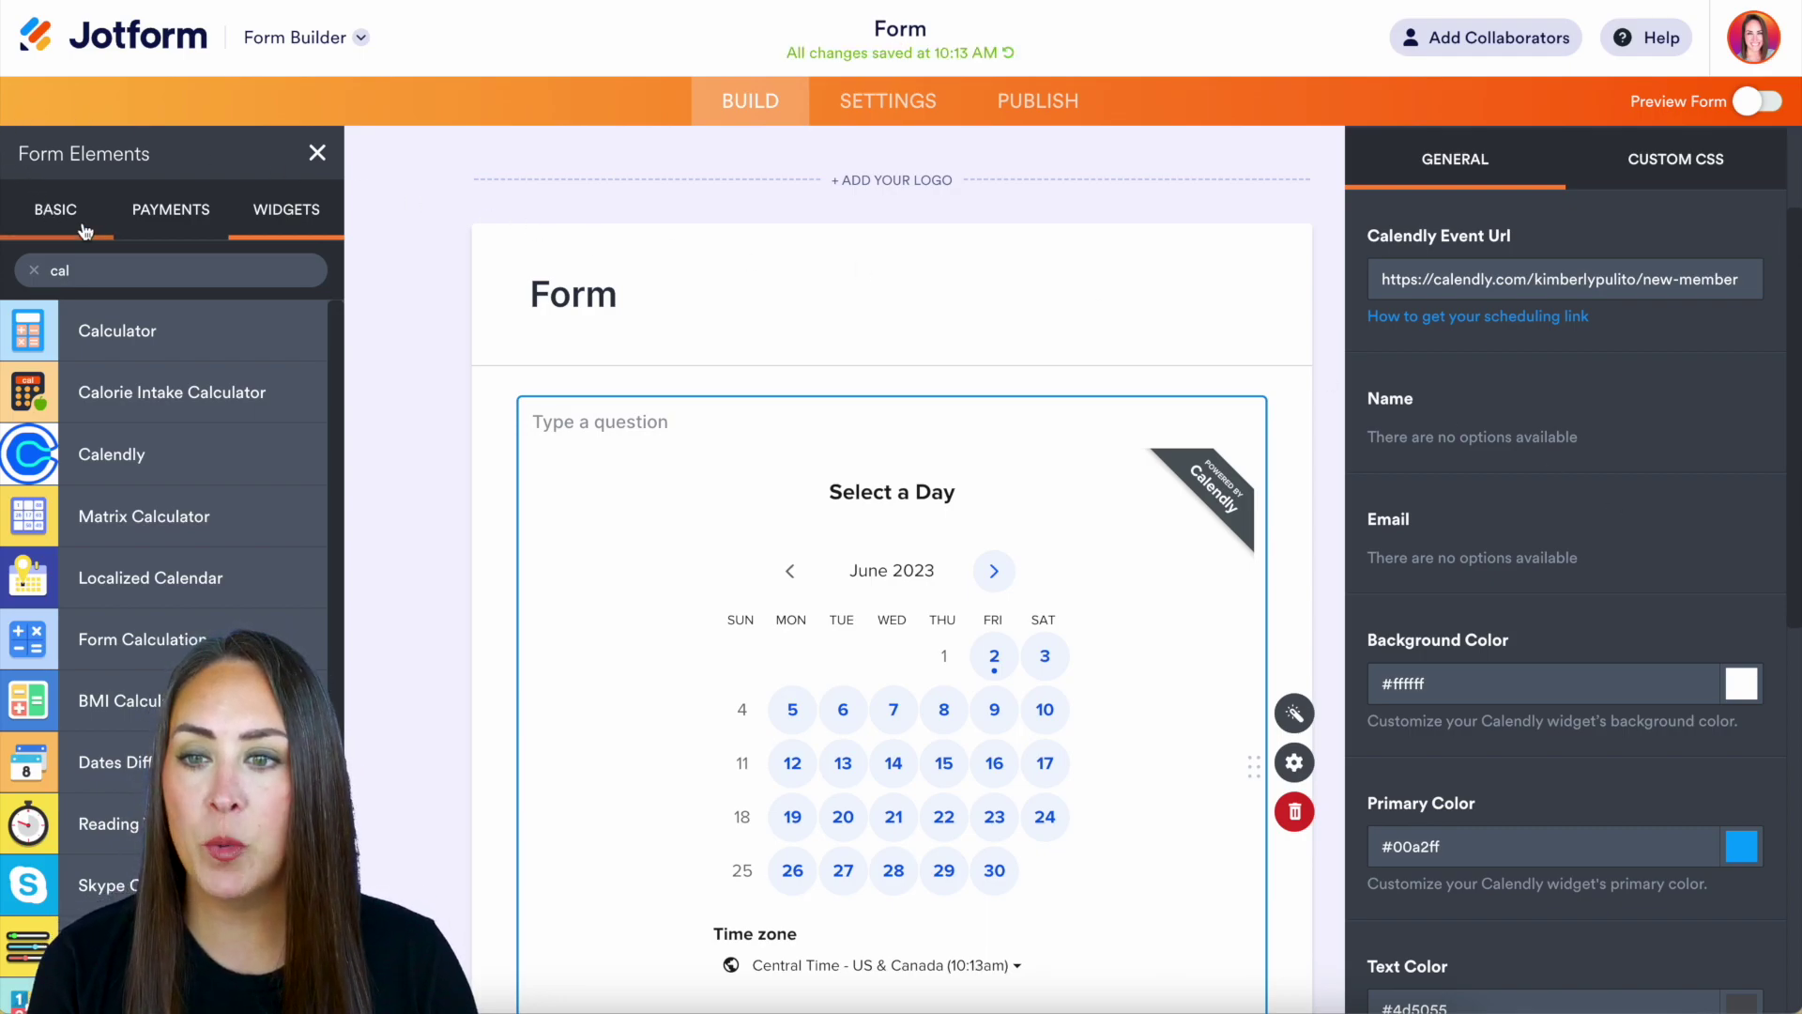
# Drag Full Name and Email fields above the Calendly widget, then reopen its Widget Settings
pyautogui.click(55, 210)
pyautogui.moveTo(121, 343); pyautogui.dragTo(734, 420)
pyautogui.moveTo(152, 402); pyautogui.dragTo(764, 606)
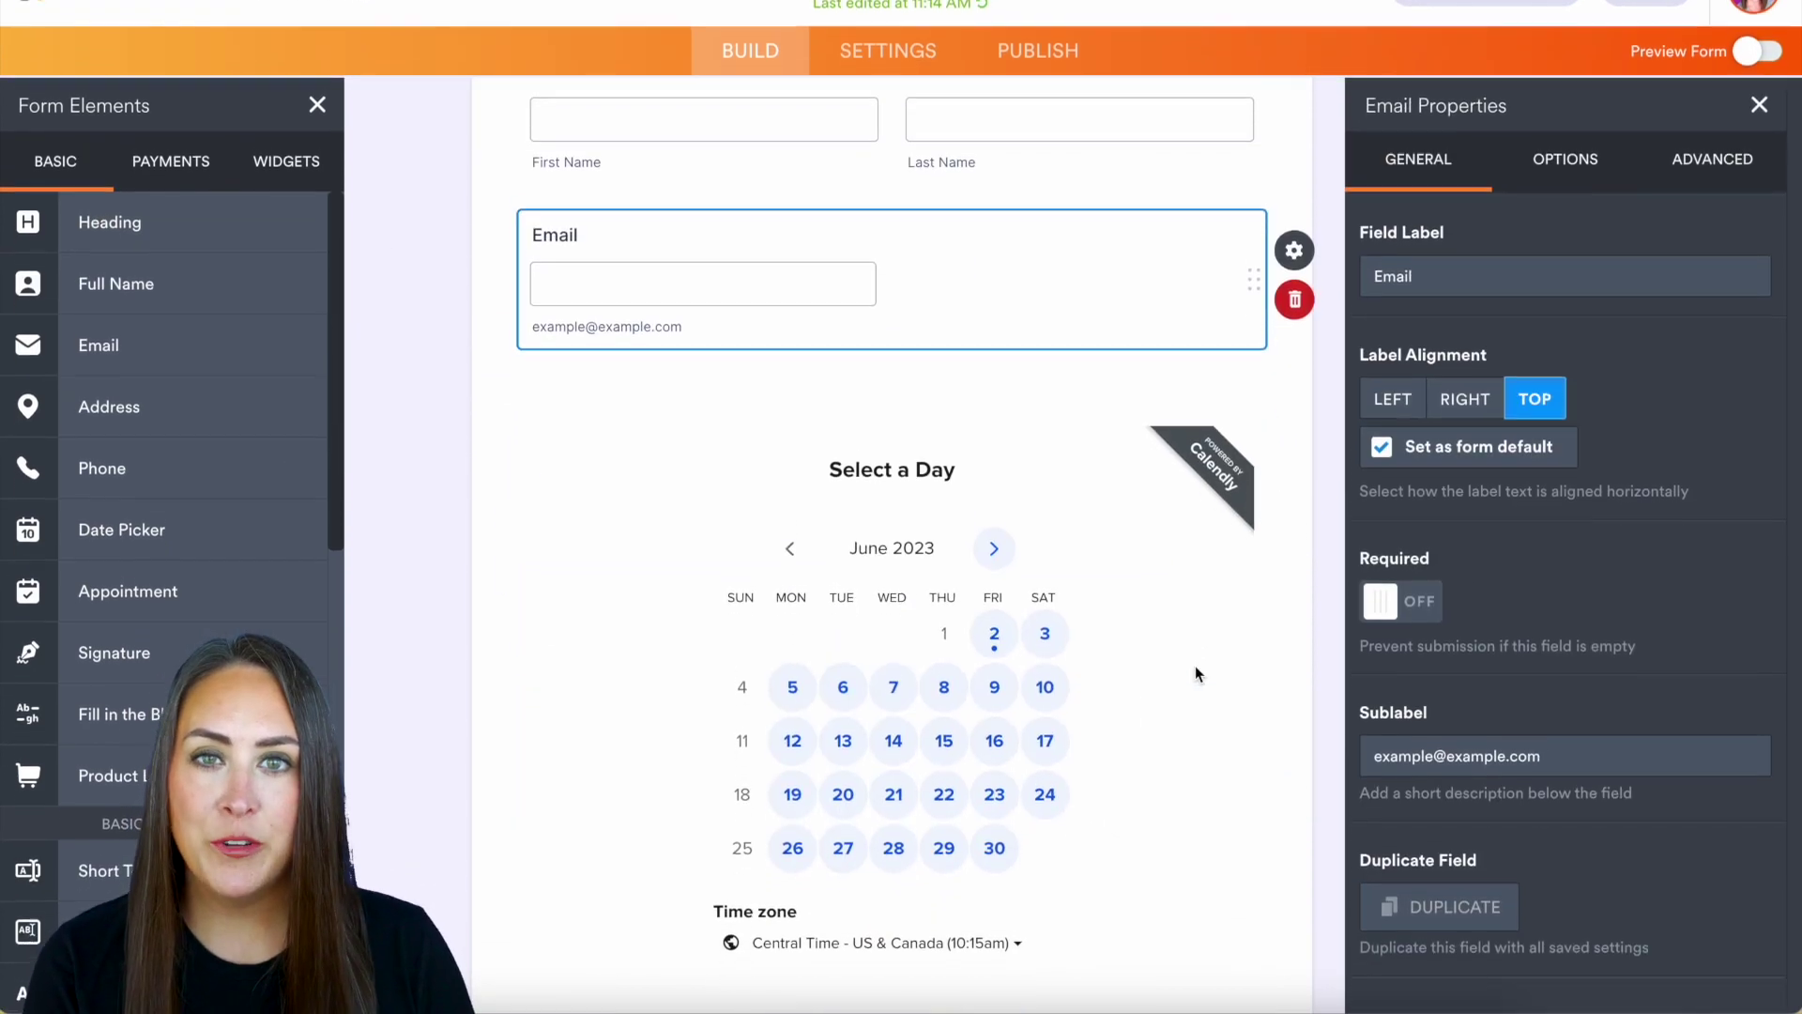
pyautogui.click(1141, 668)
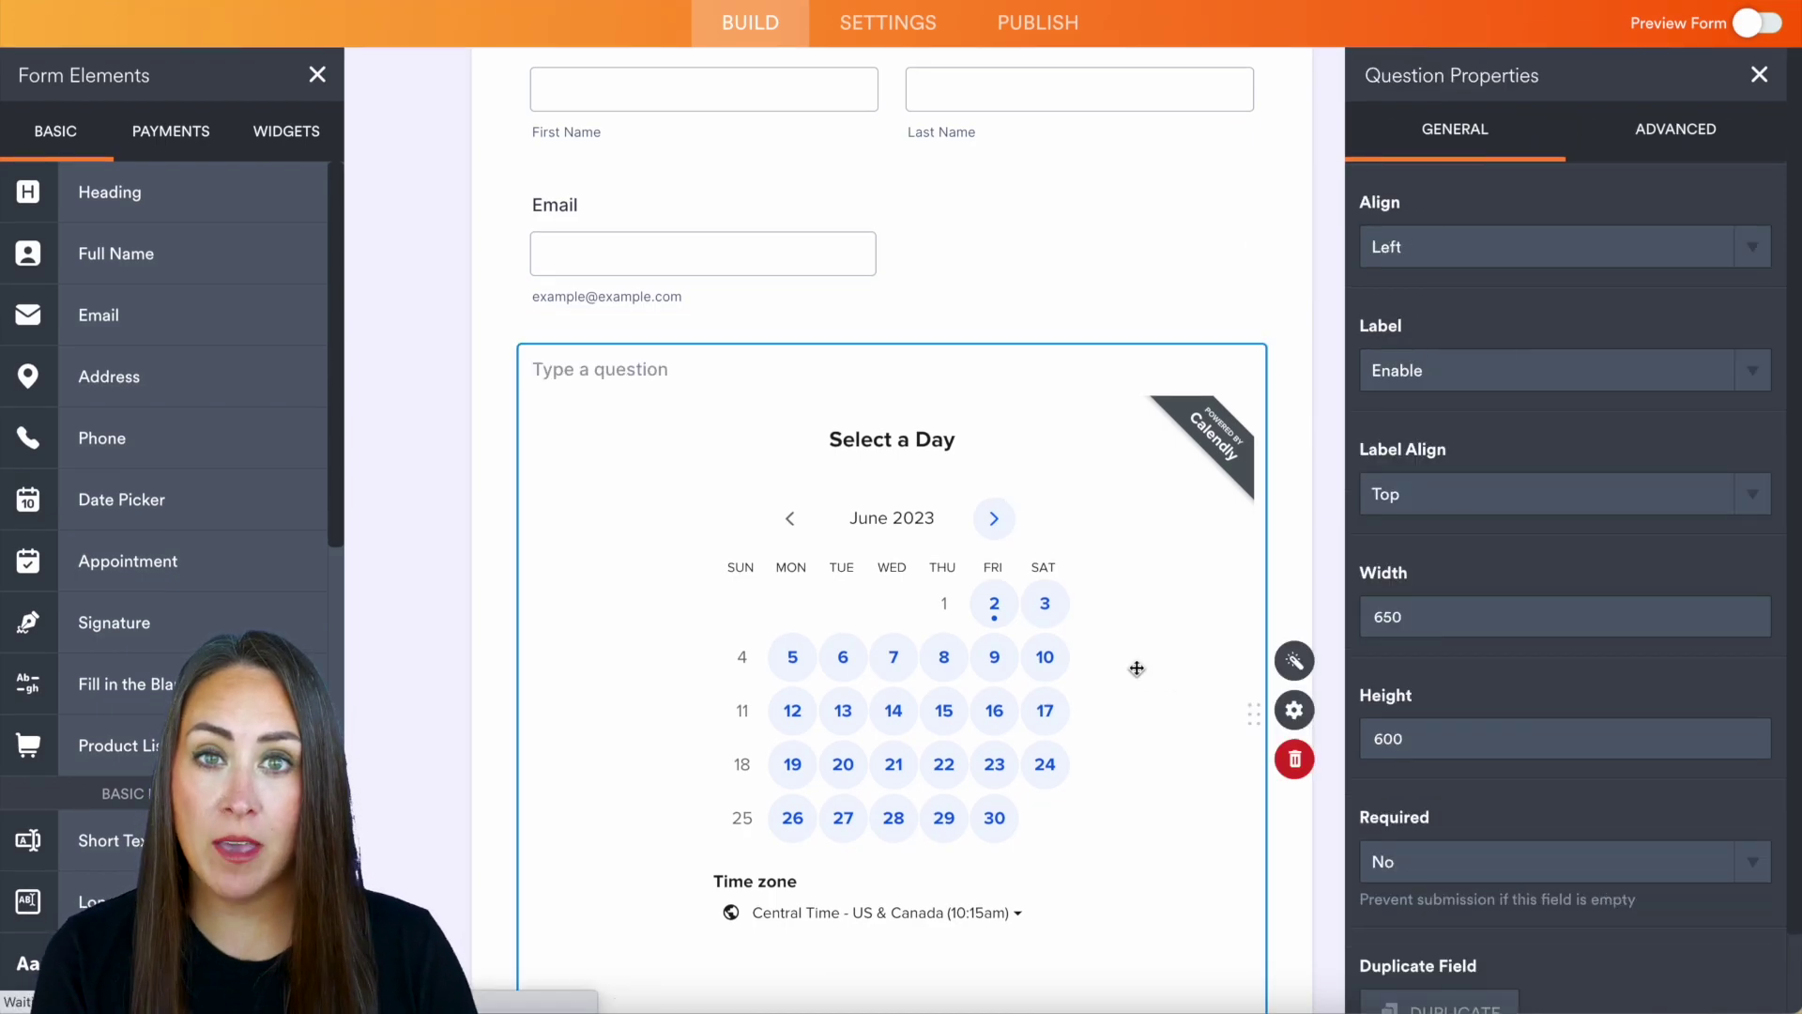
pyautogui.click(1304, 669)
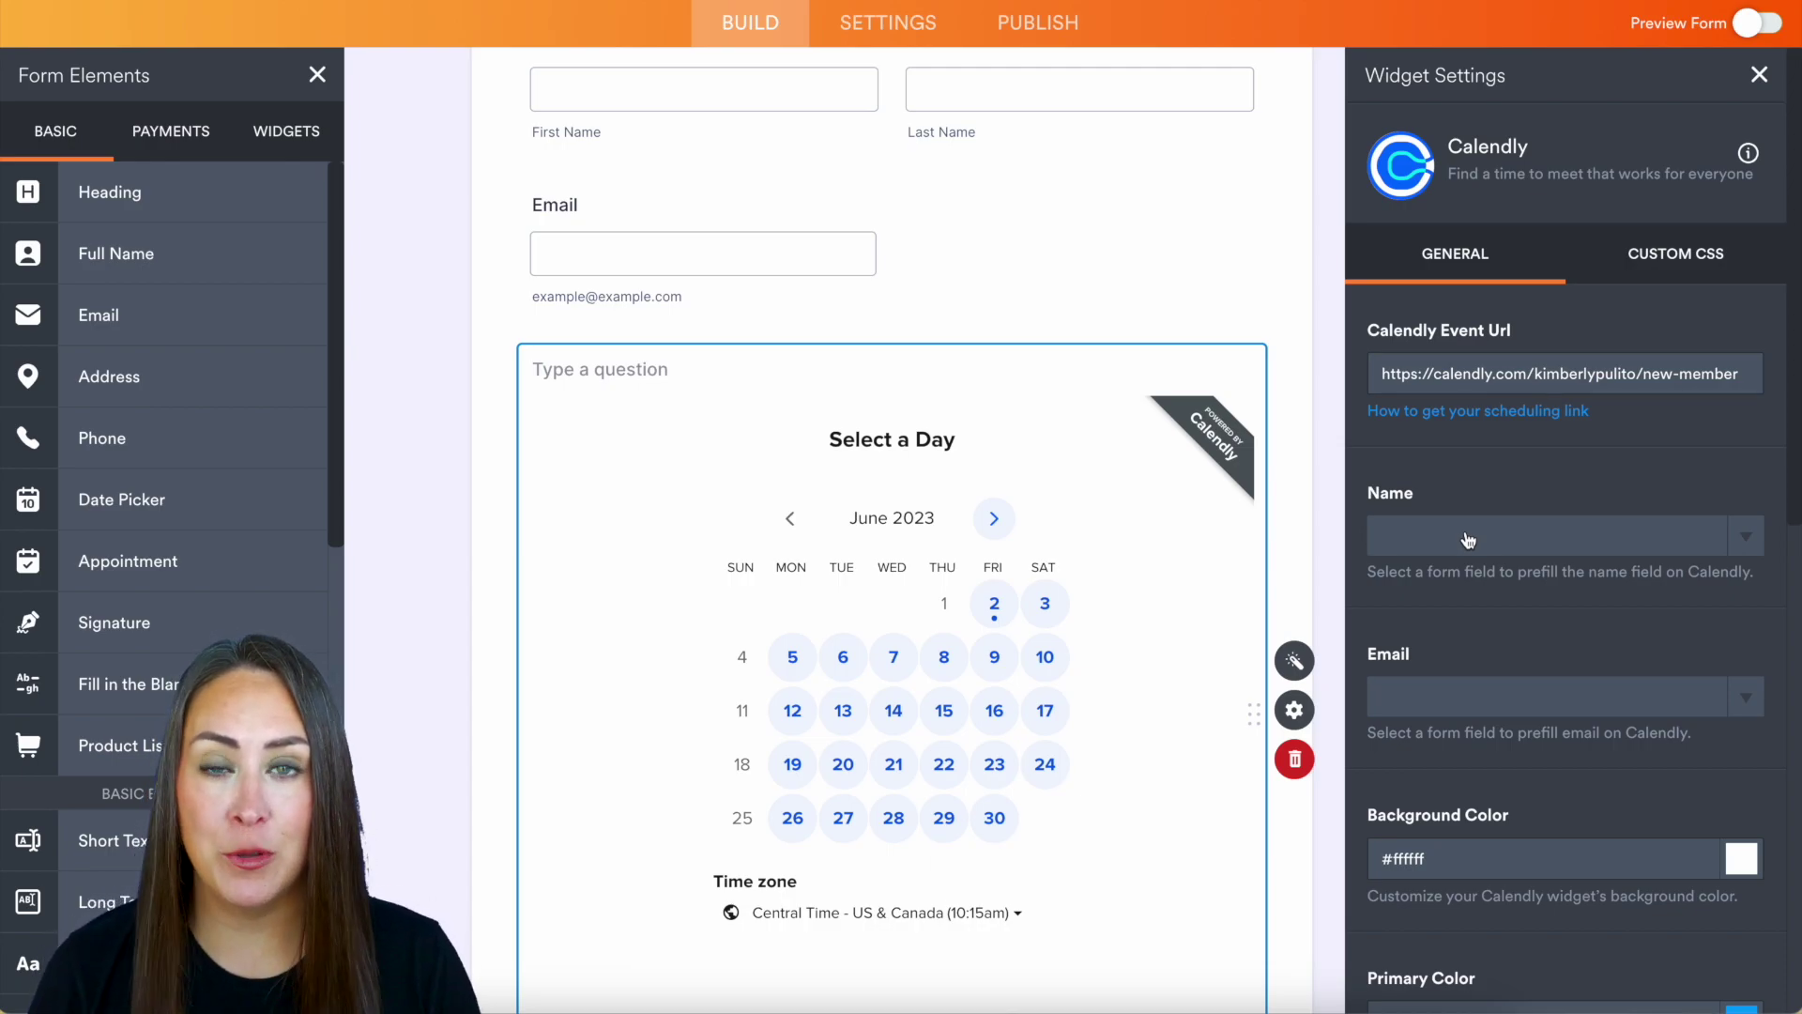
# Map the widget's Name setting to the Name field and Email setting to the Email field
pyautogui.click(1469, 539)
pyautogui.click(1435, 571)
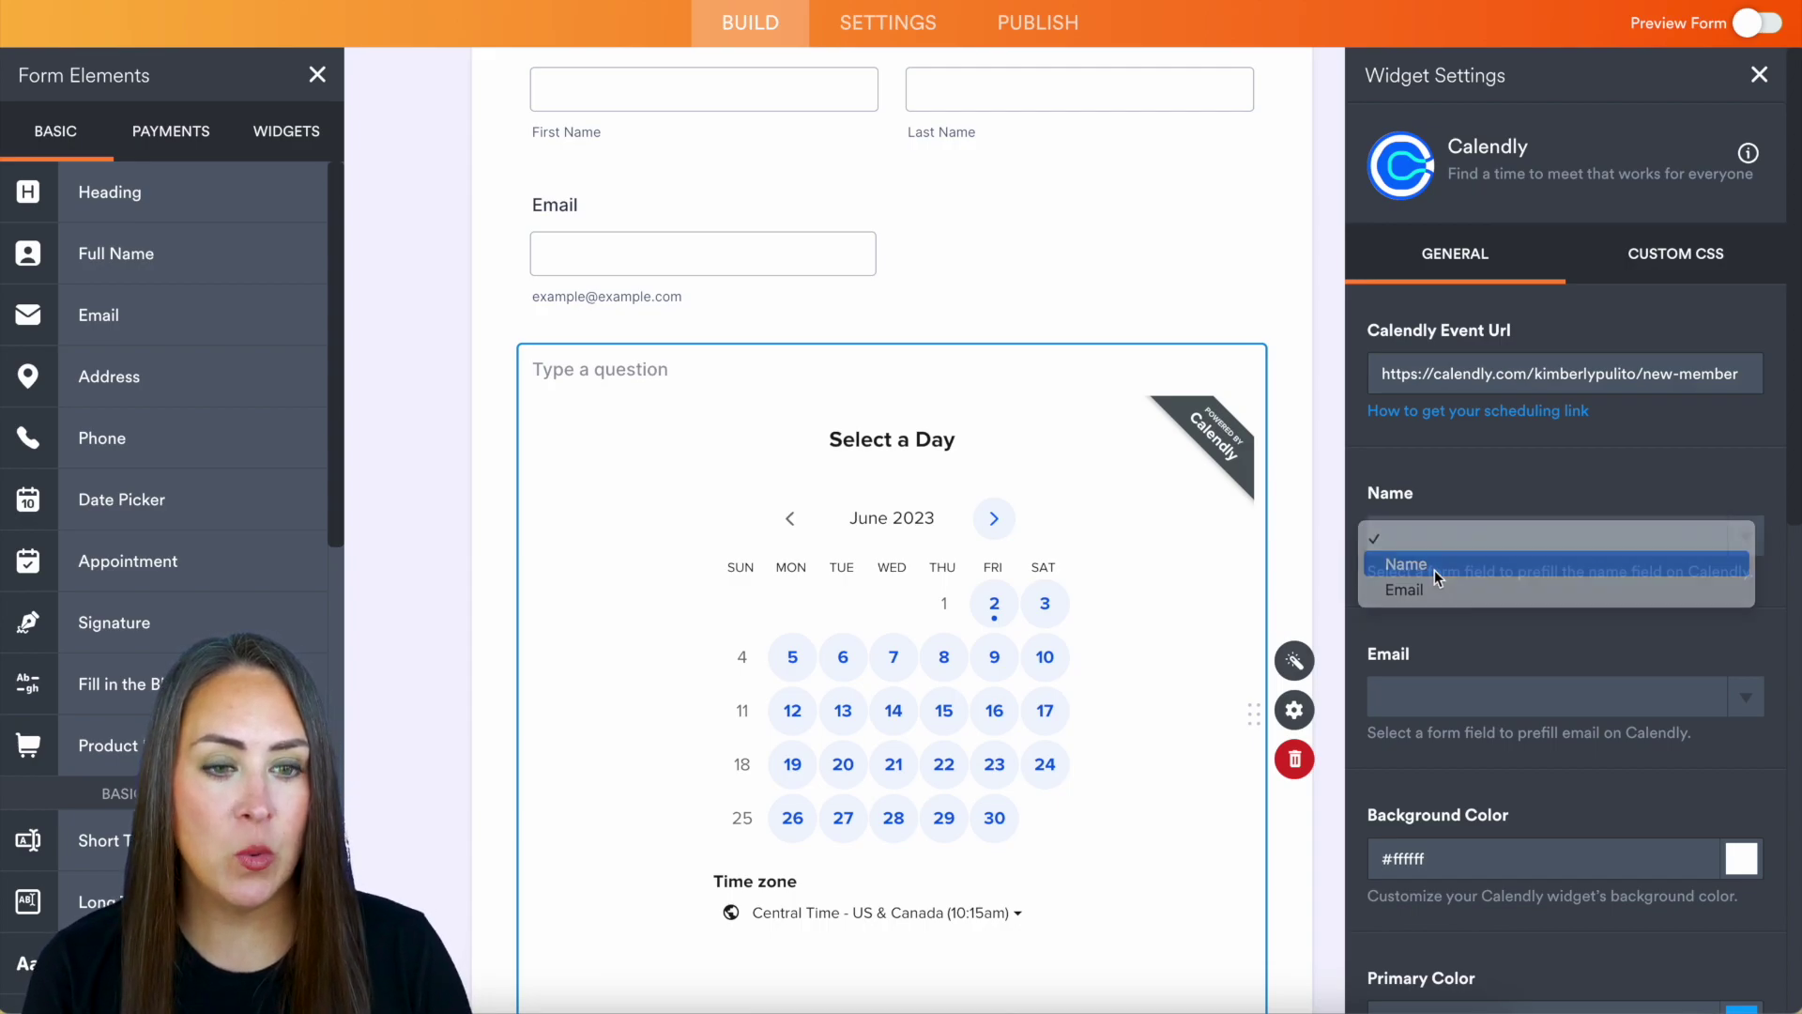
pyautogui.click(1539, 696)
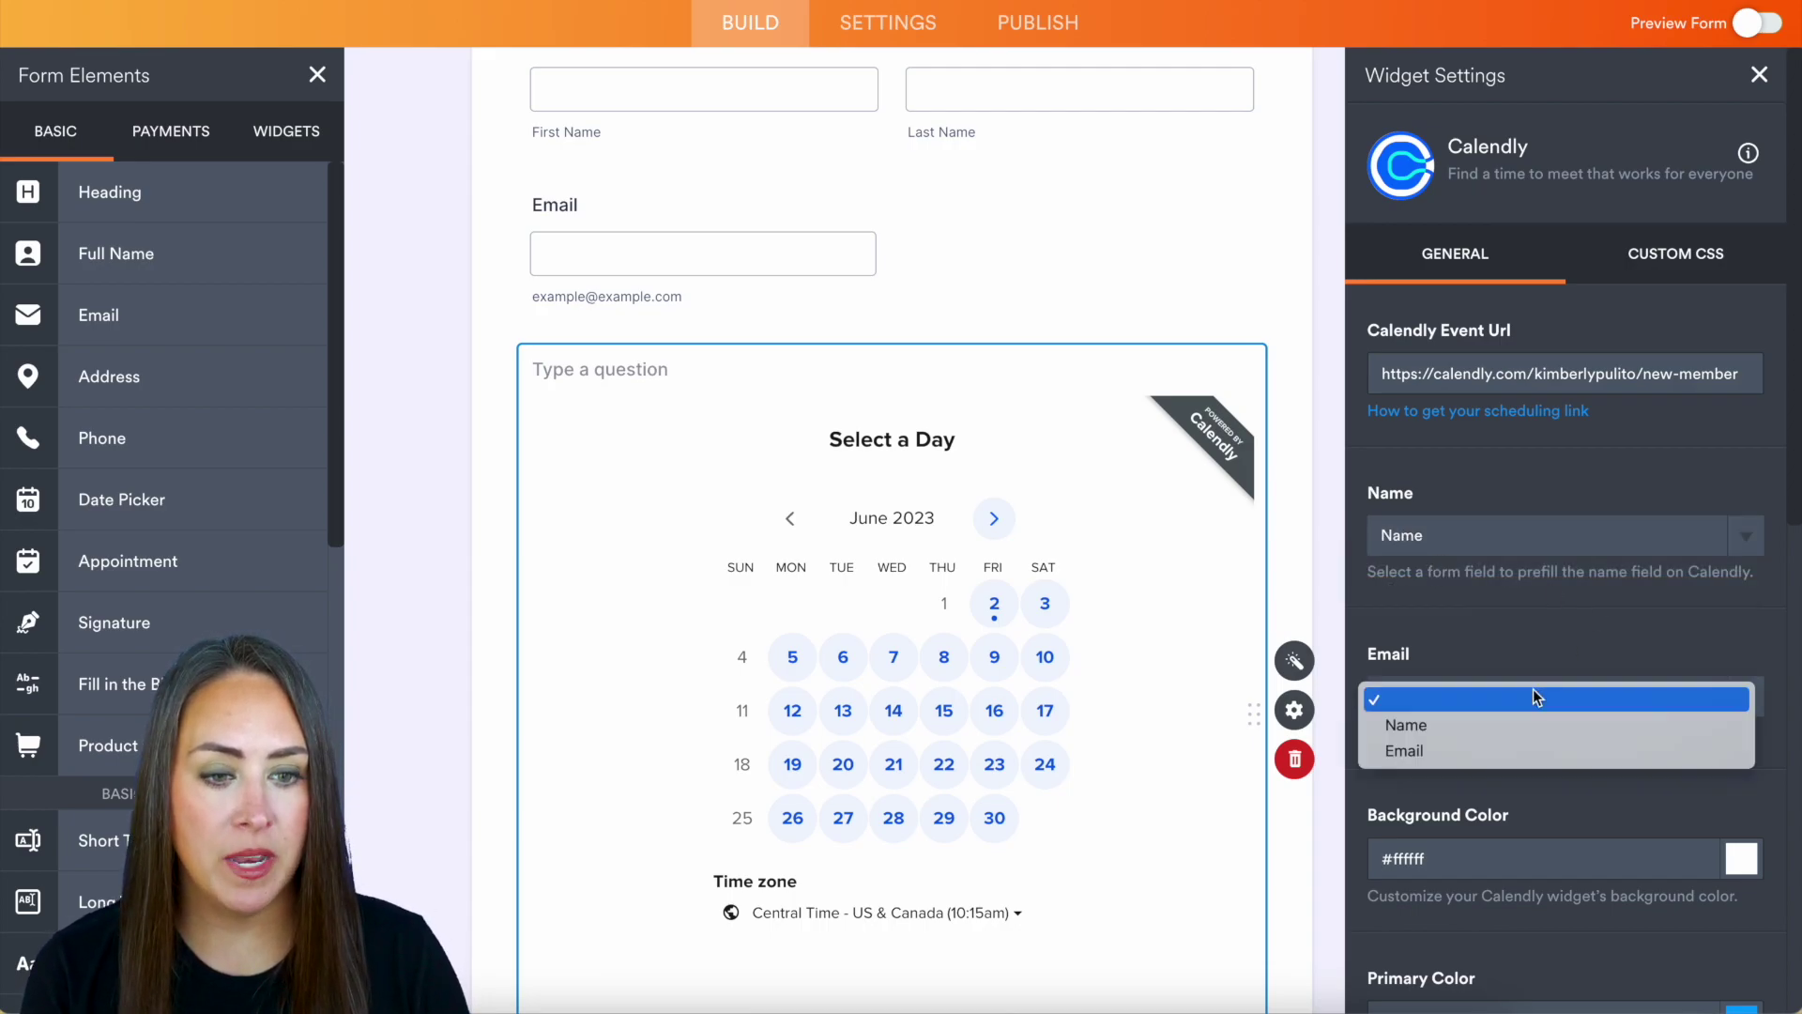
pyautogui.click(1468, 751)
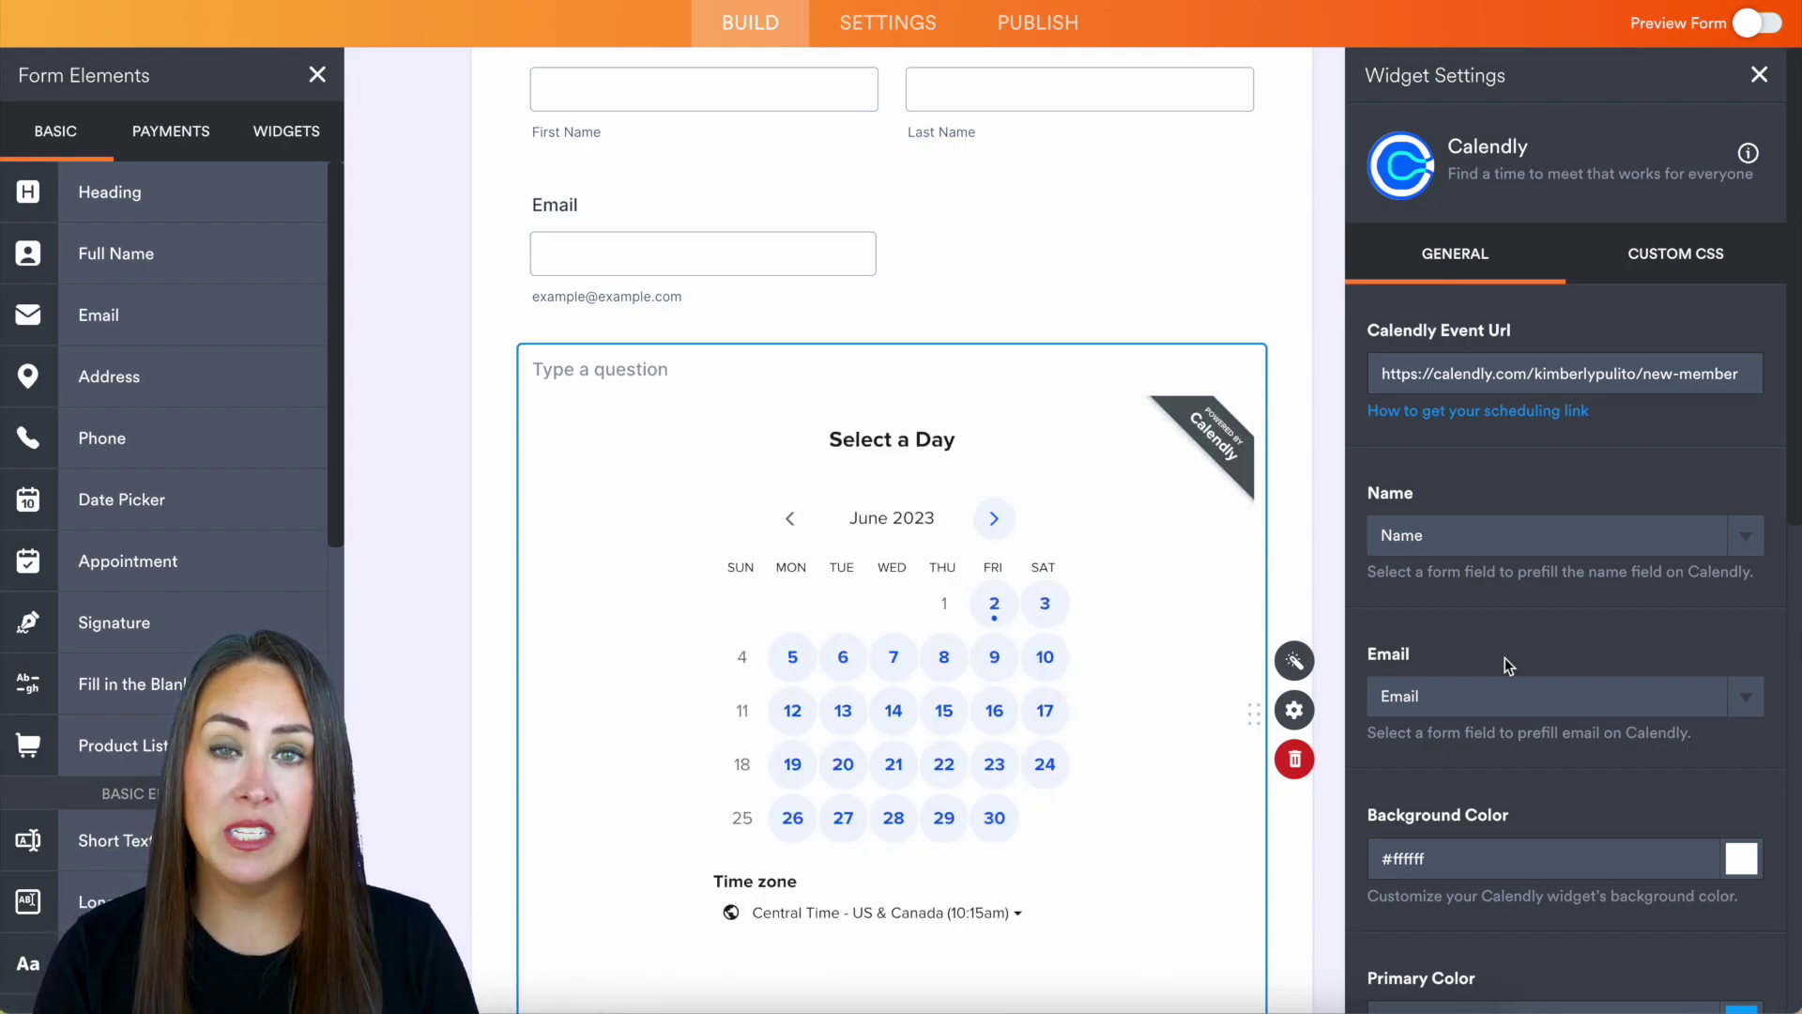
# Switch Hide Event Type to No, then back to Yes
pyautogui.scroll(-5, 1506, 658)
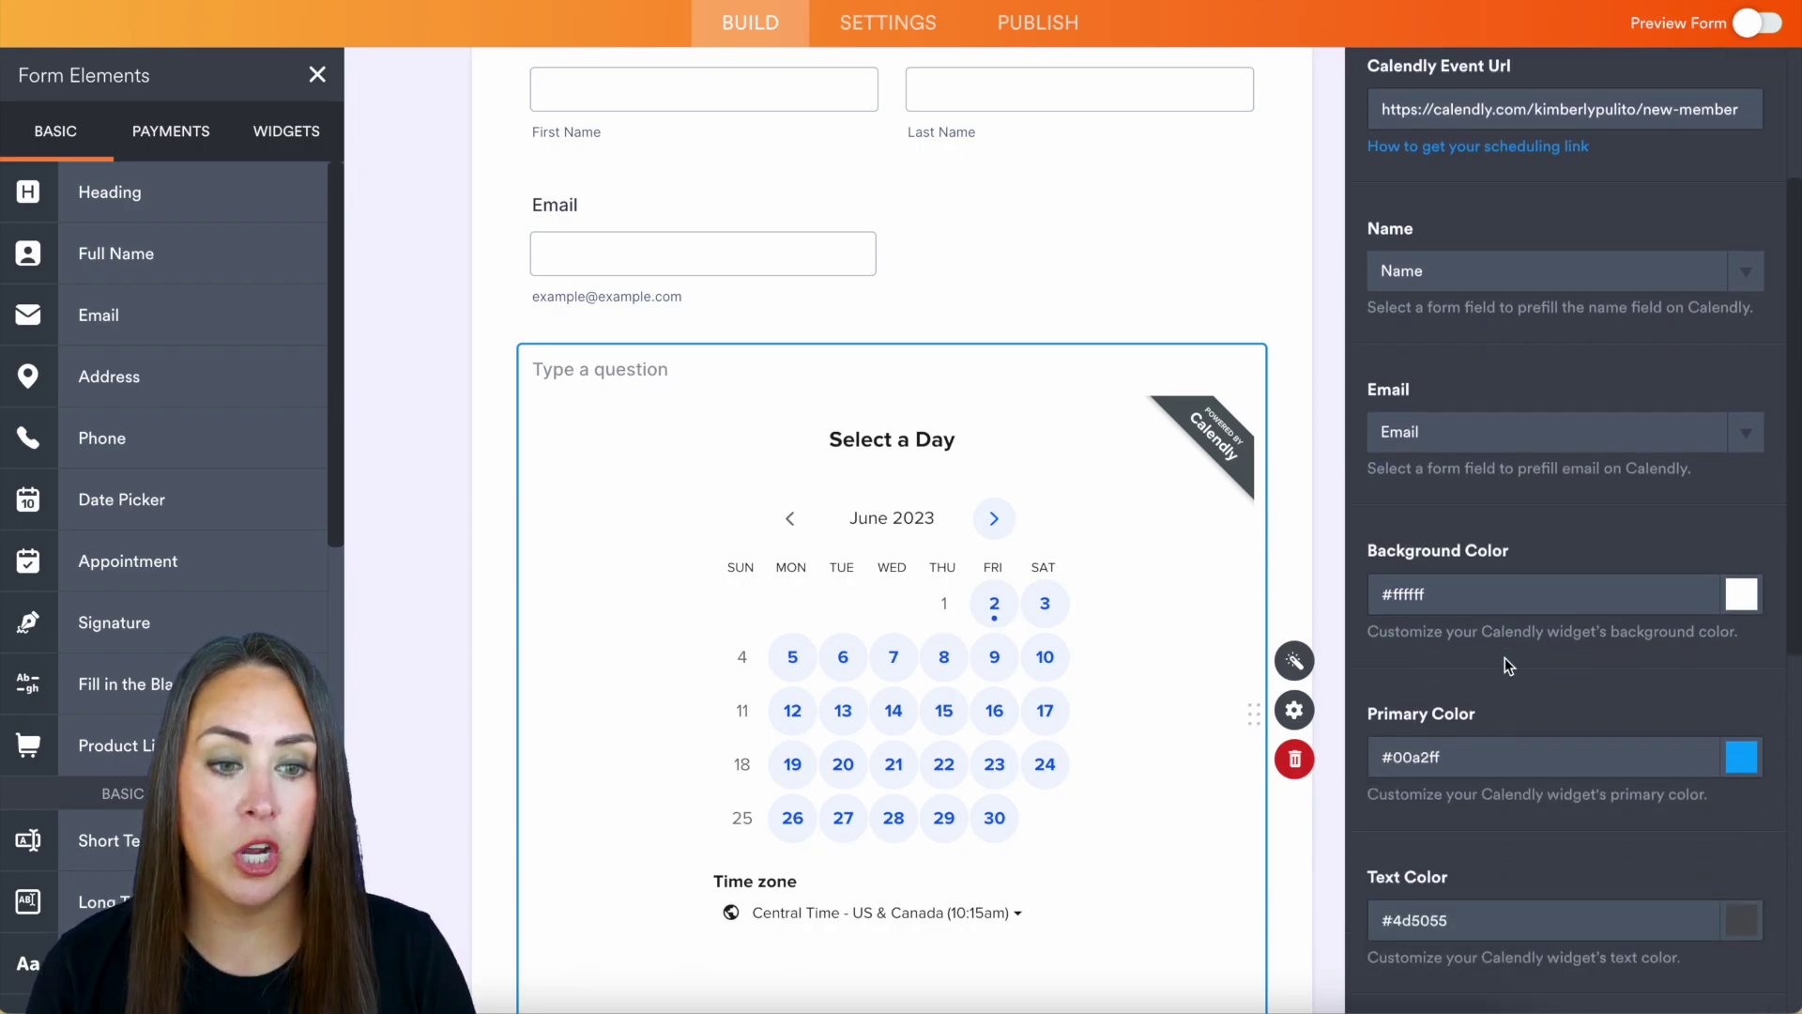
pyautogui.scroll(3, 1558, 478)
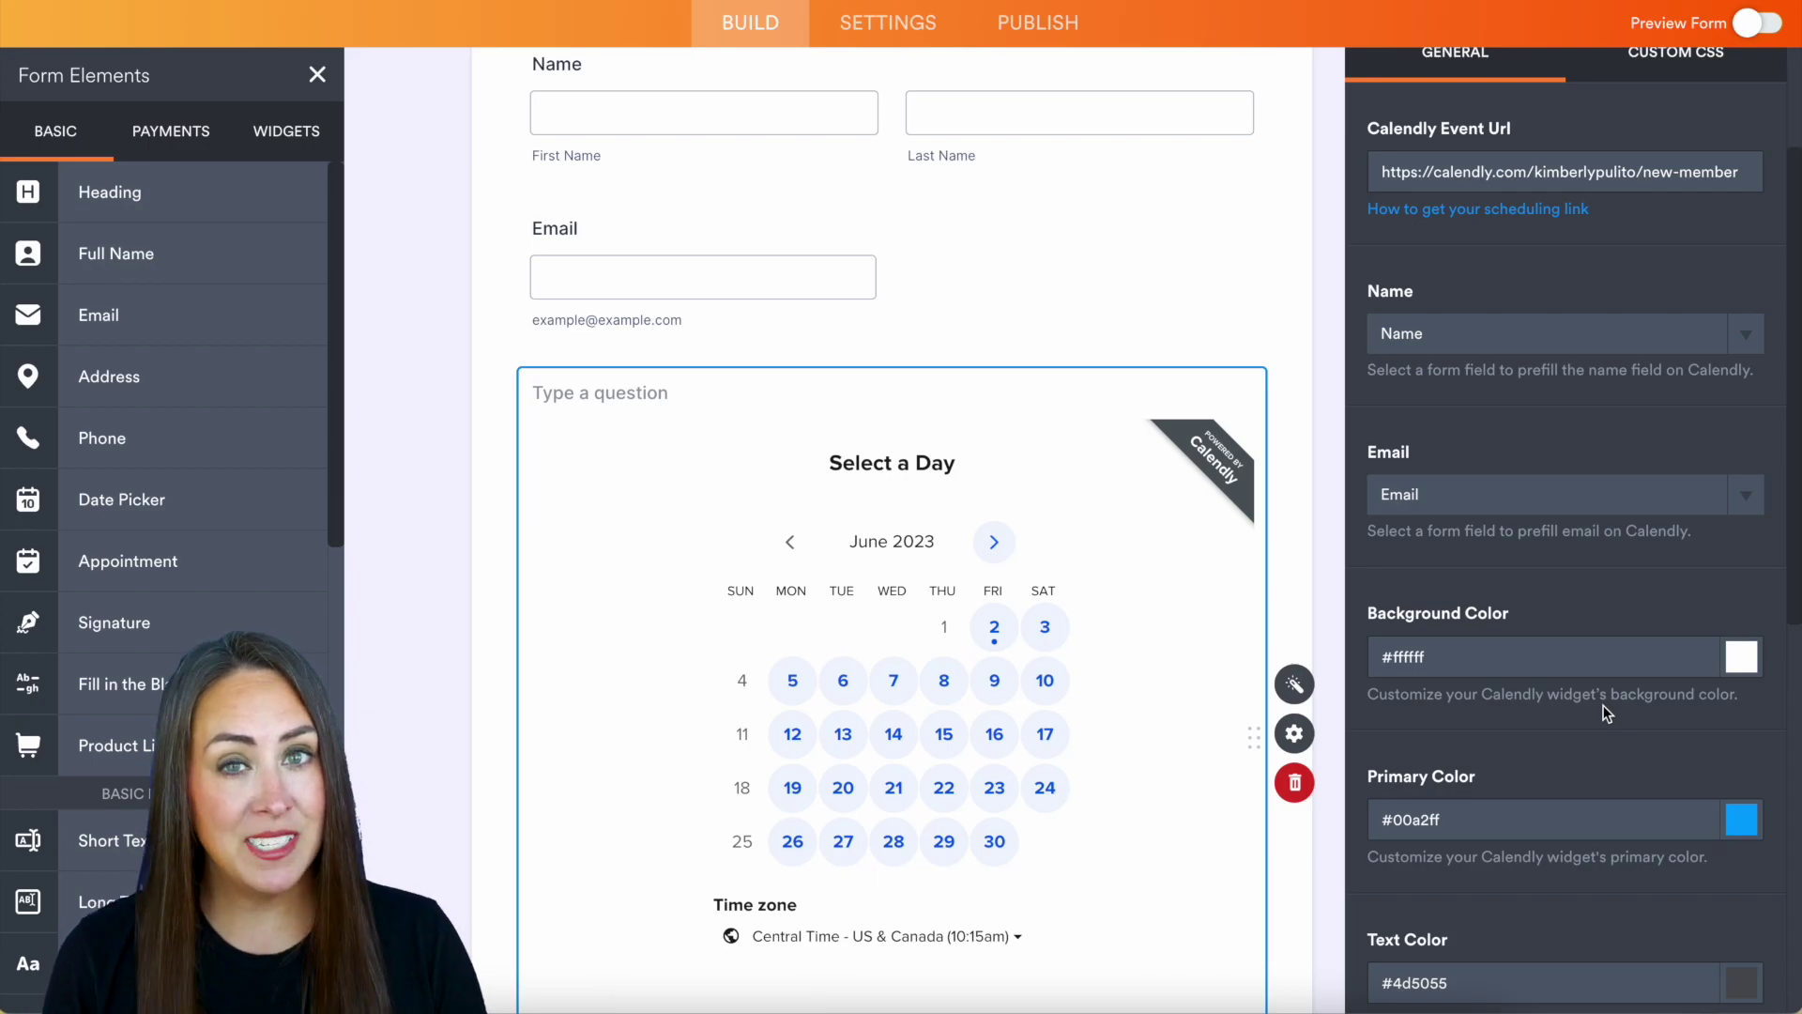
pyautogui.scroll(-3, 1604, 706)
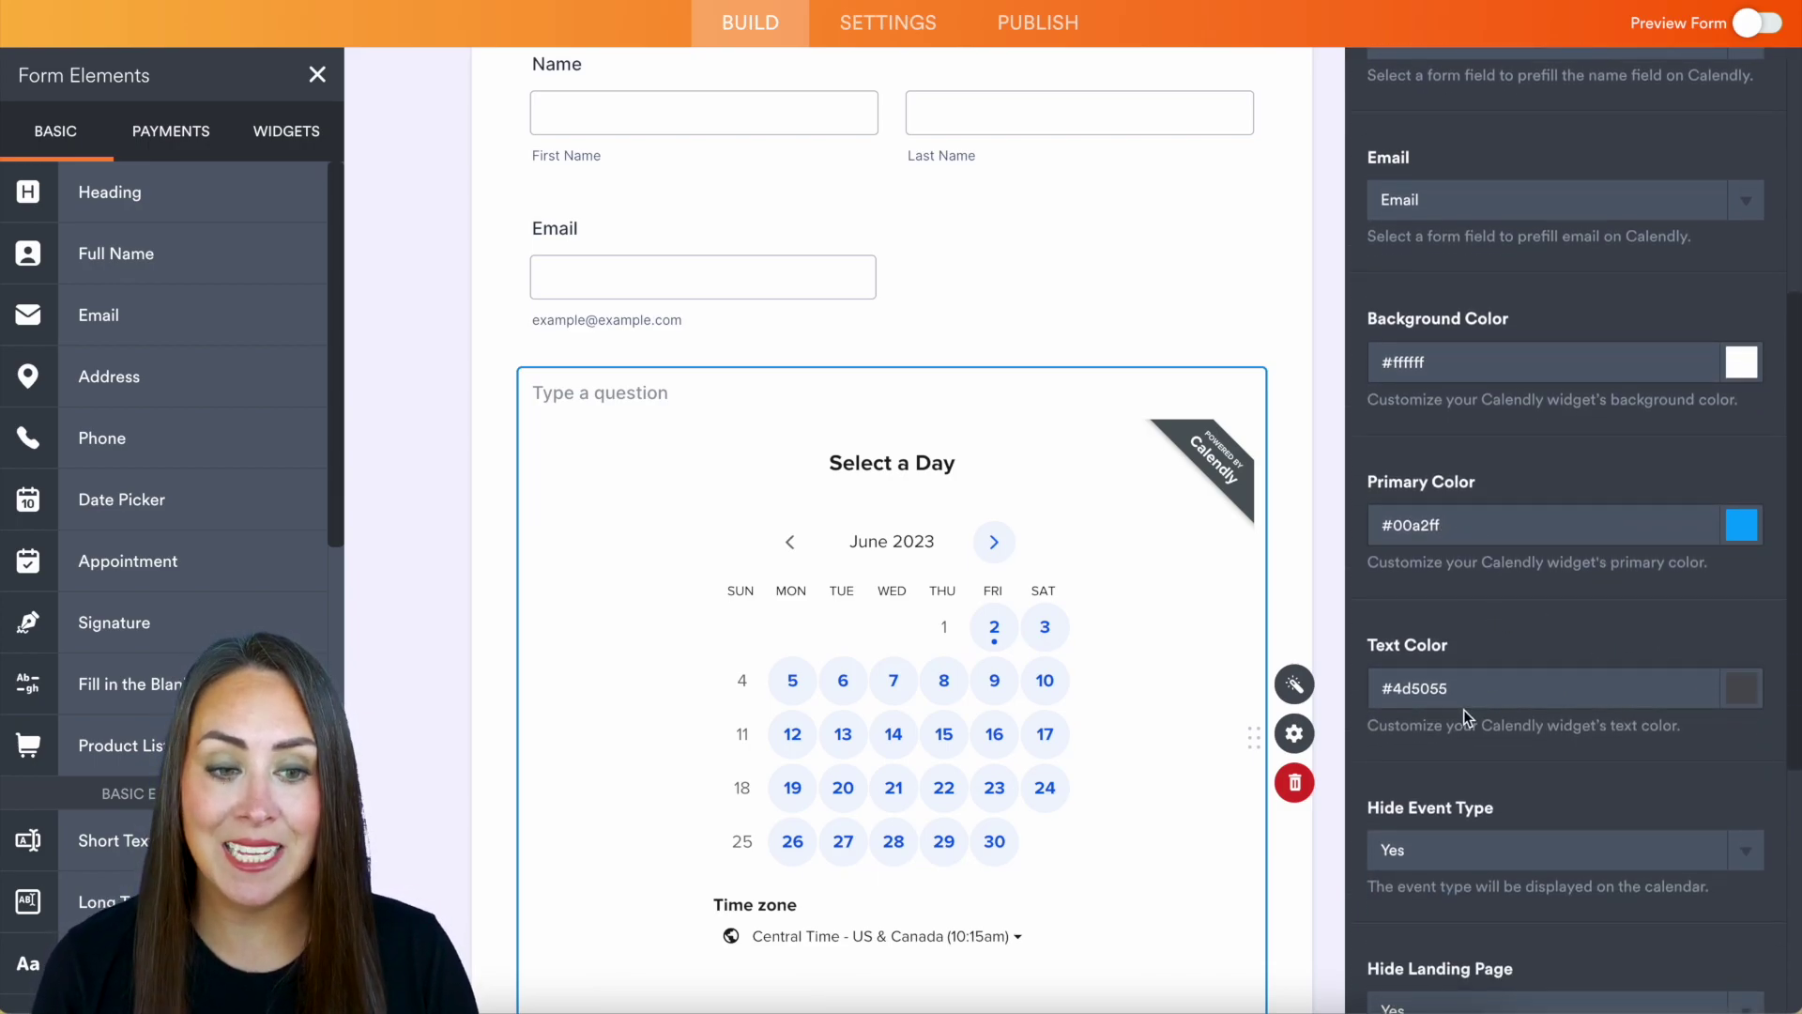
pyautogui.scroll(-4, 1463, 710)
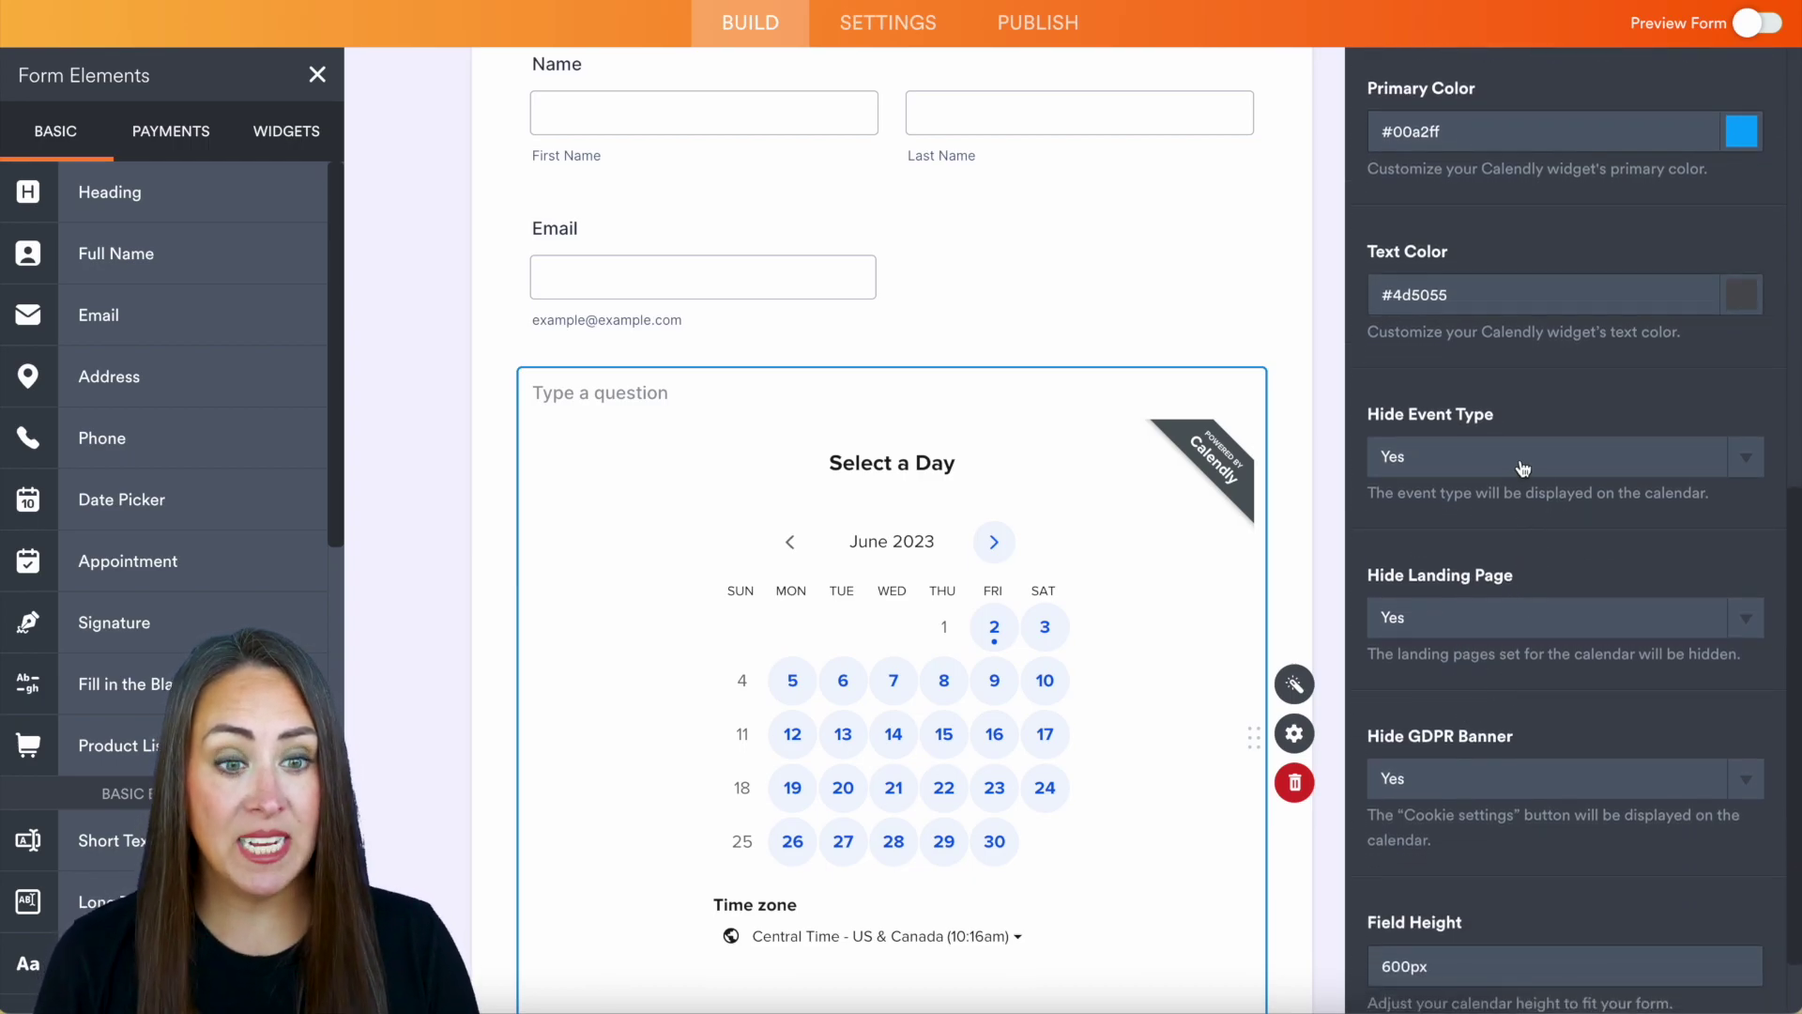
pyautogui.click(1522, 467)
pyautogui.click(1518, 485)
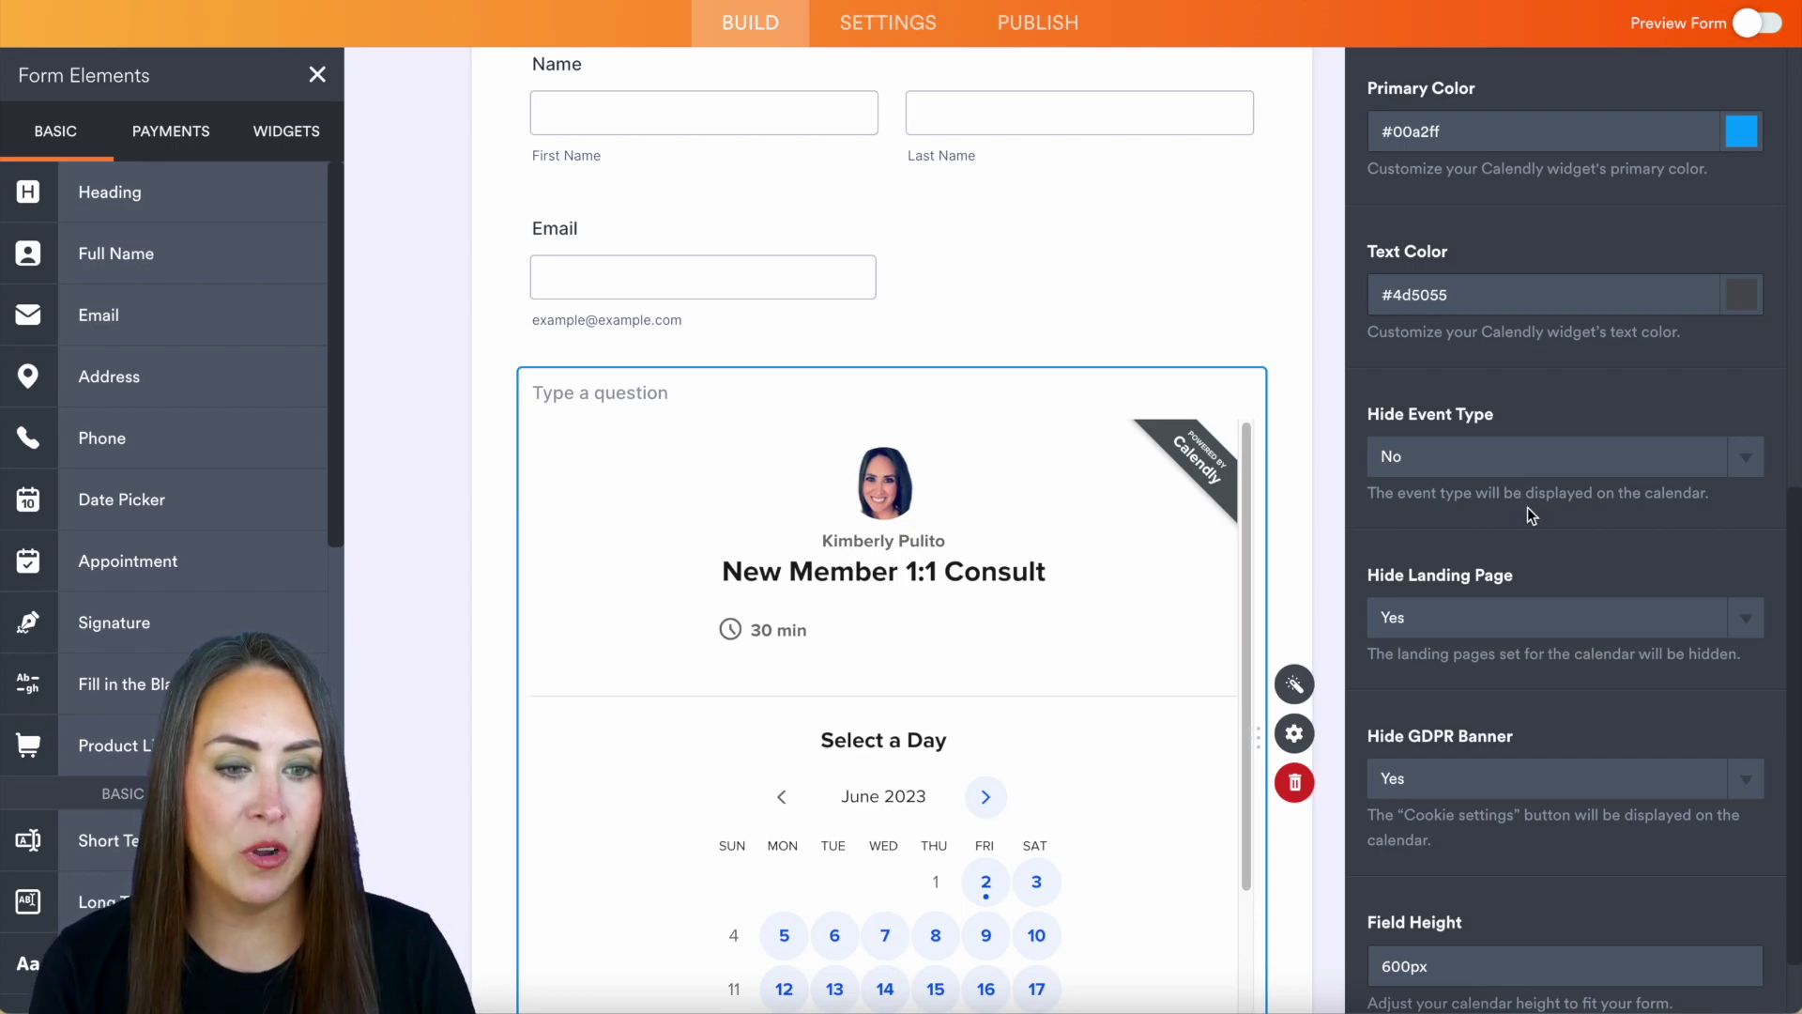
pyautogui.click(1484, 456)
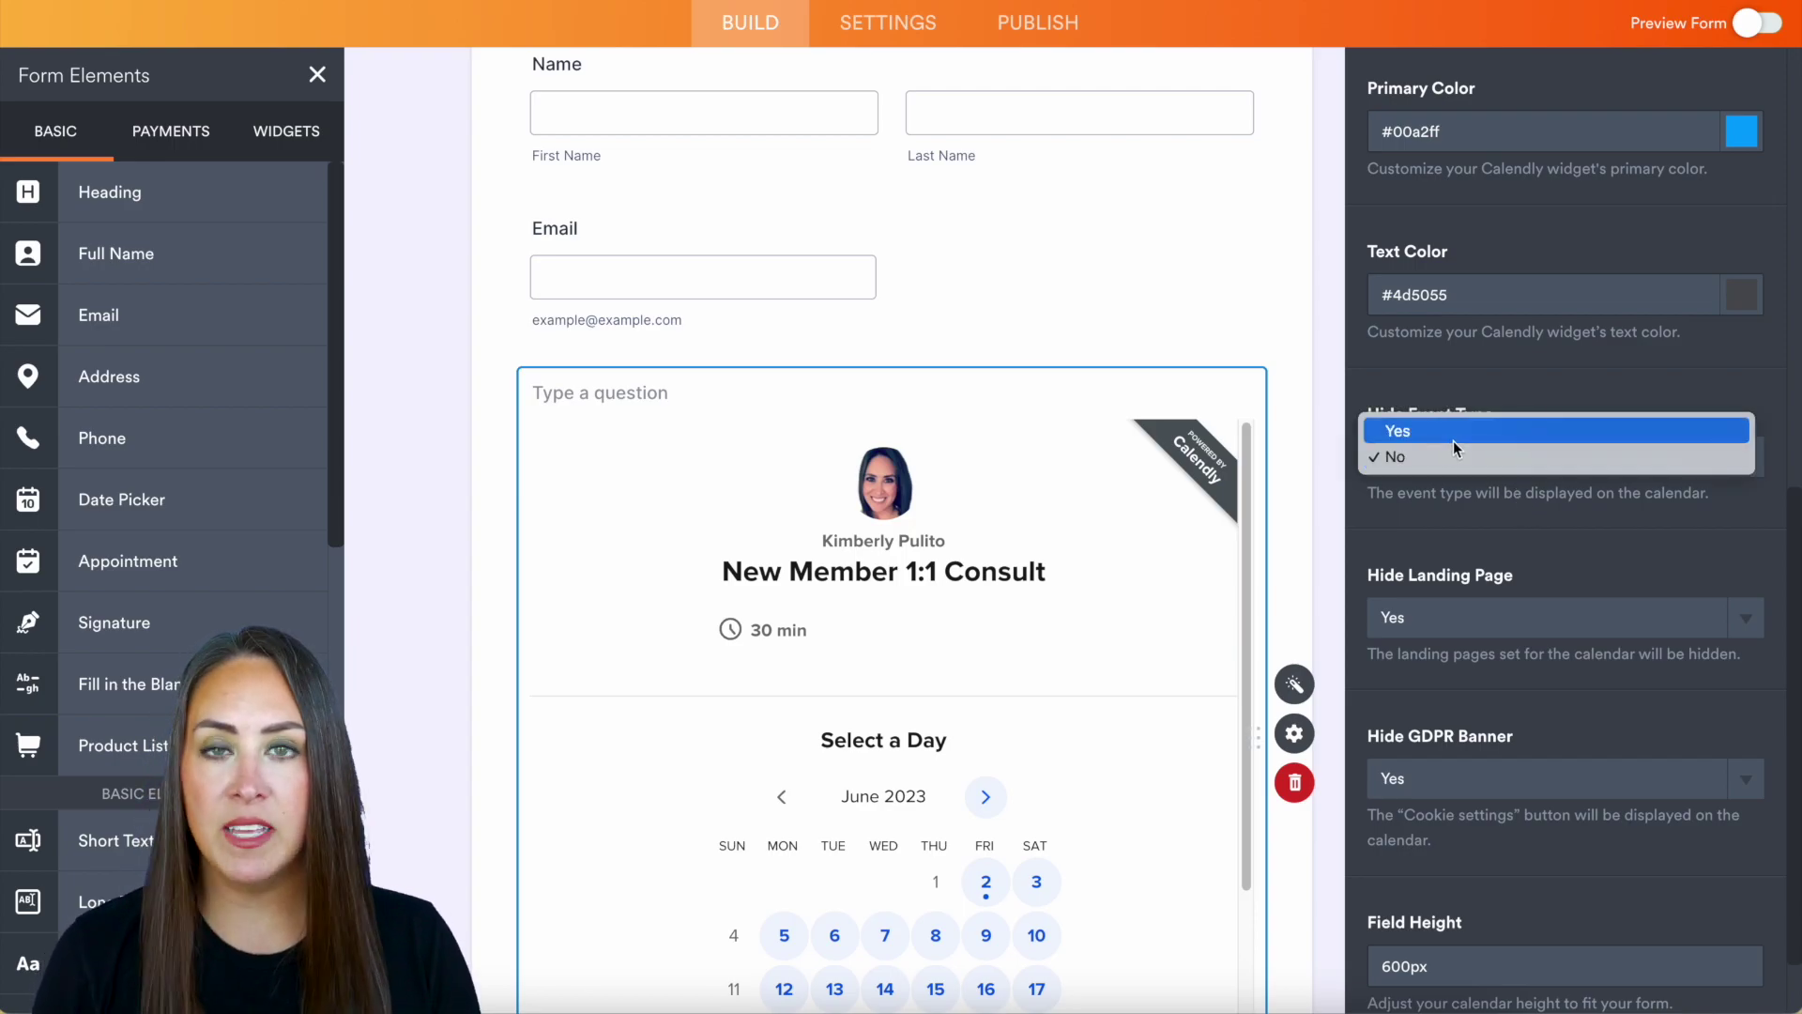
pyautogui.click(1453, 432)
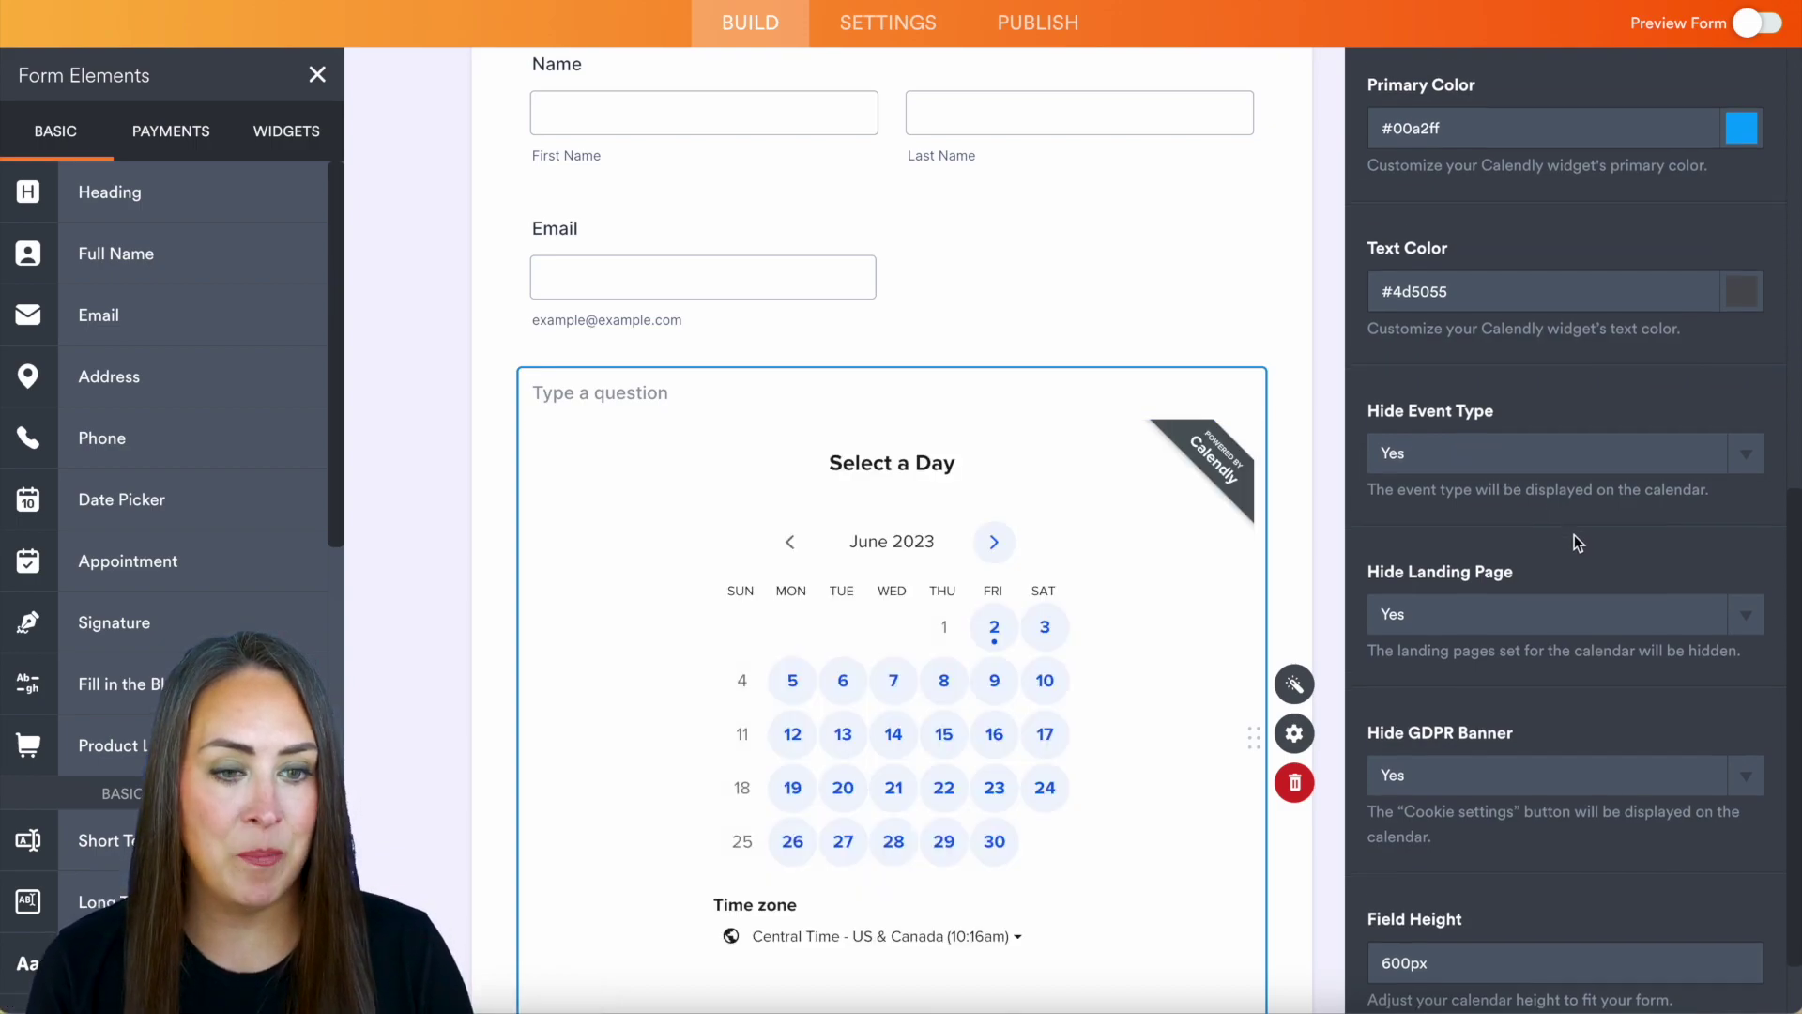
# Save the Calendly widget settings with UPDATE WIDGET
pyautogui.scroll(-1, 1492, 526)
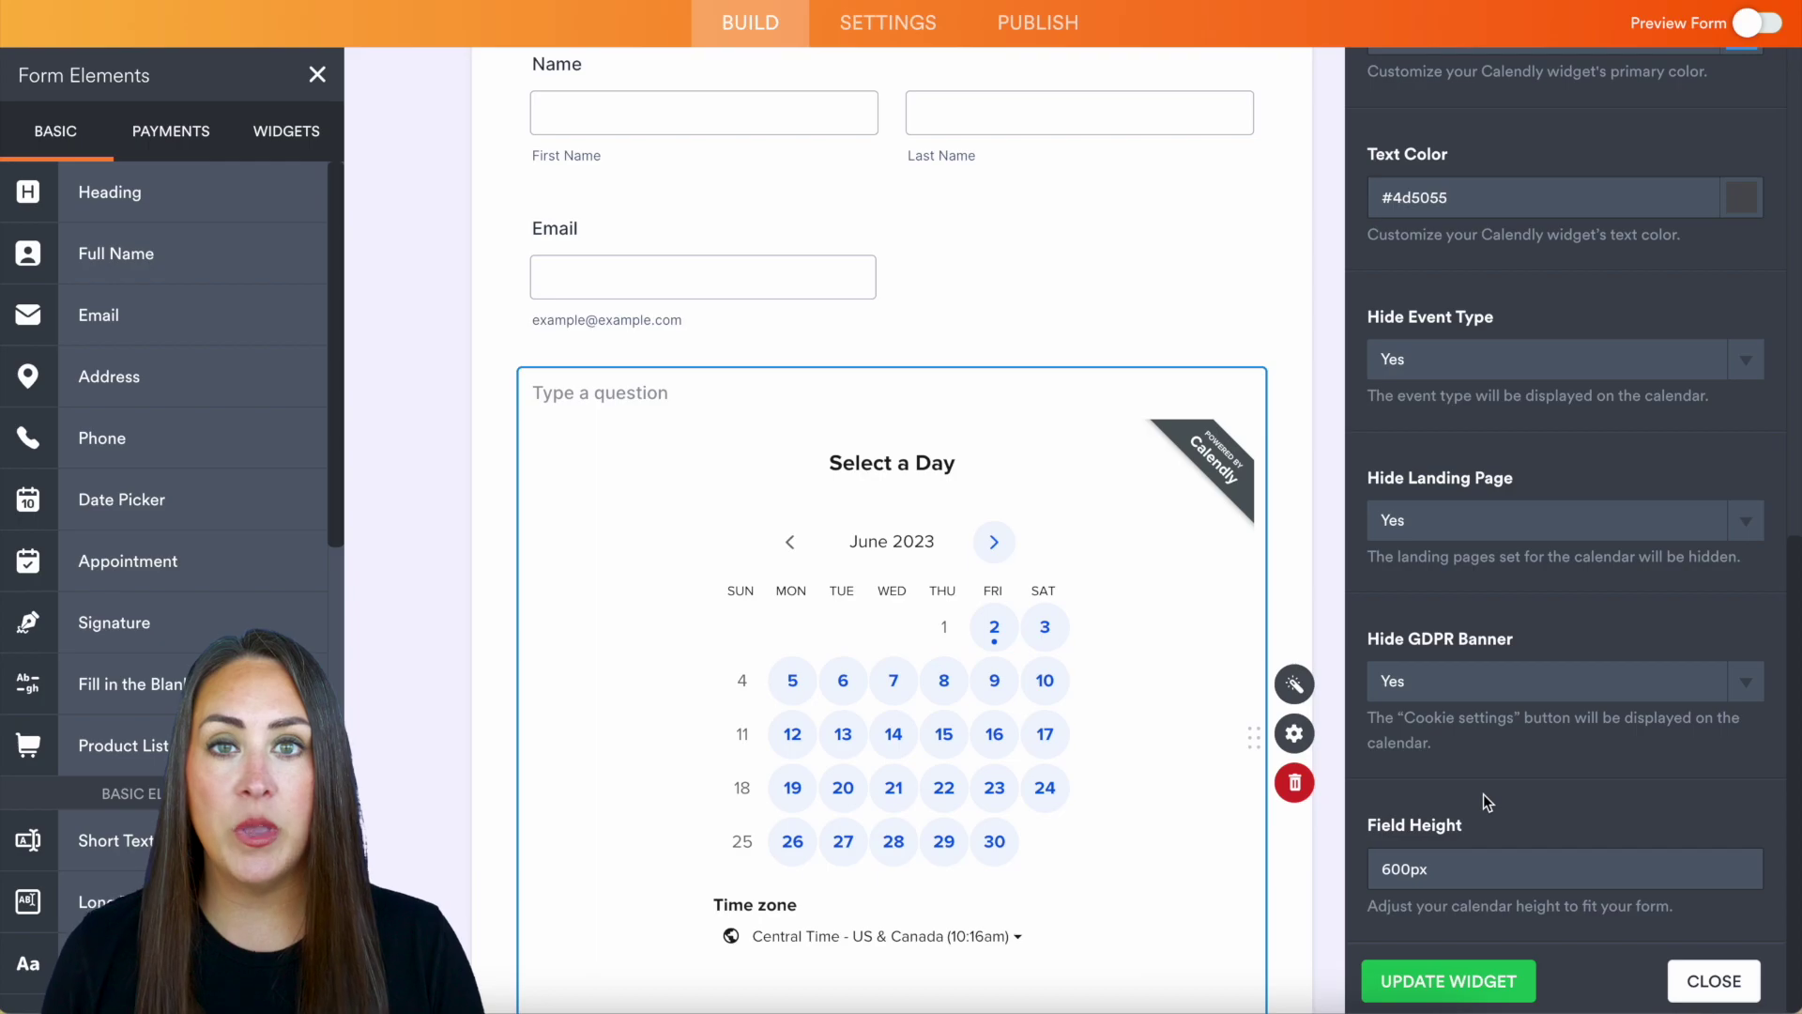
pyautogui.click(1485, 997)
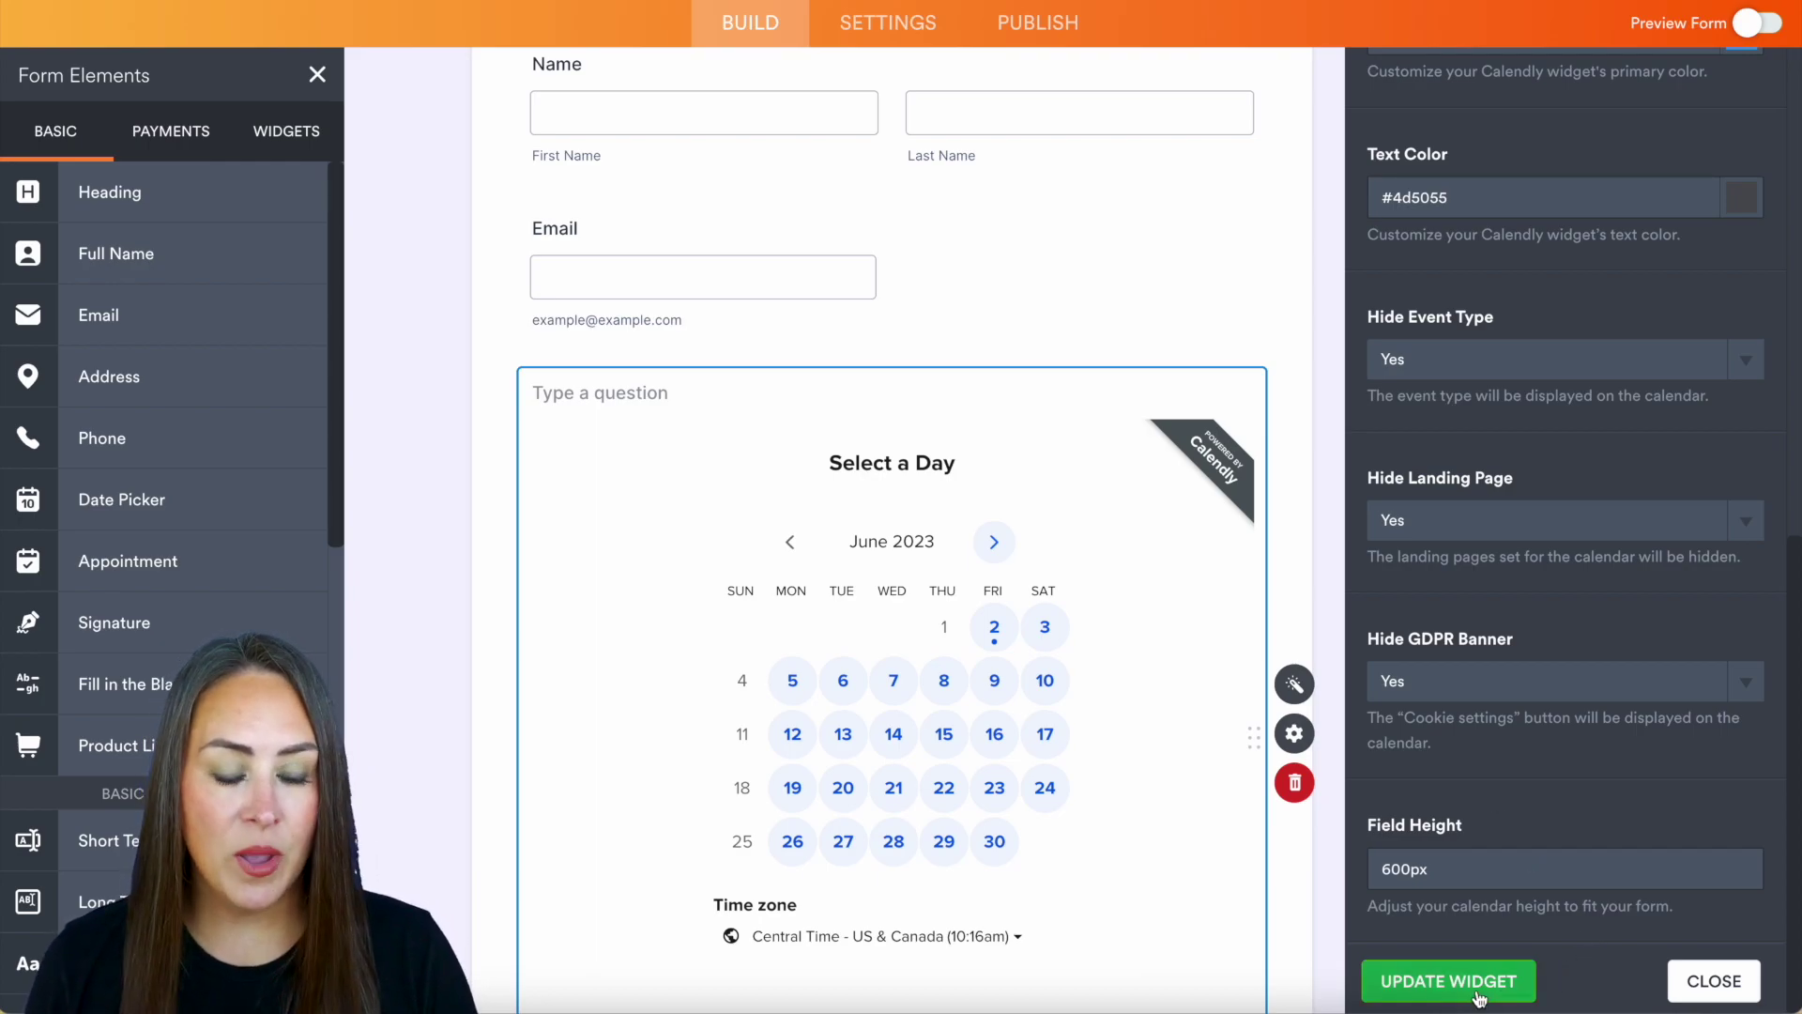
pyautogui.scroll(-3, 1386, 821)
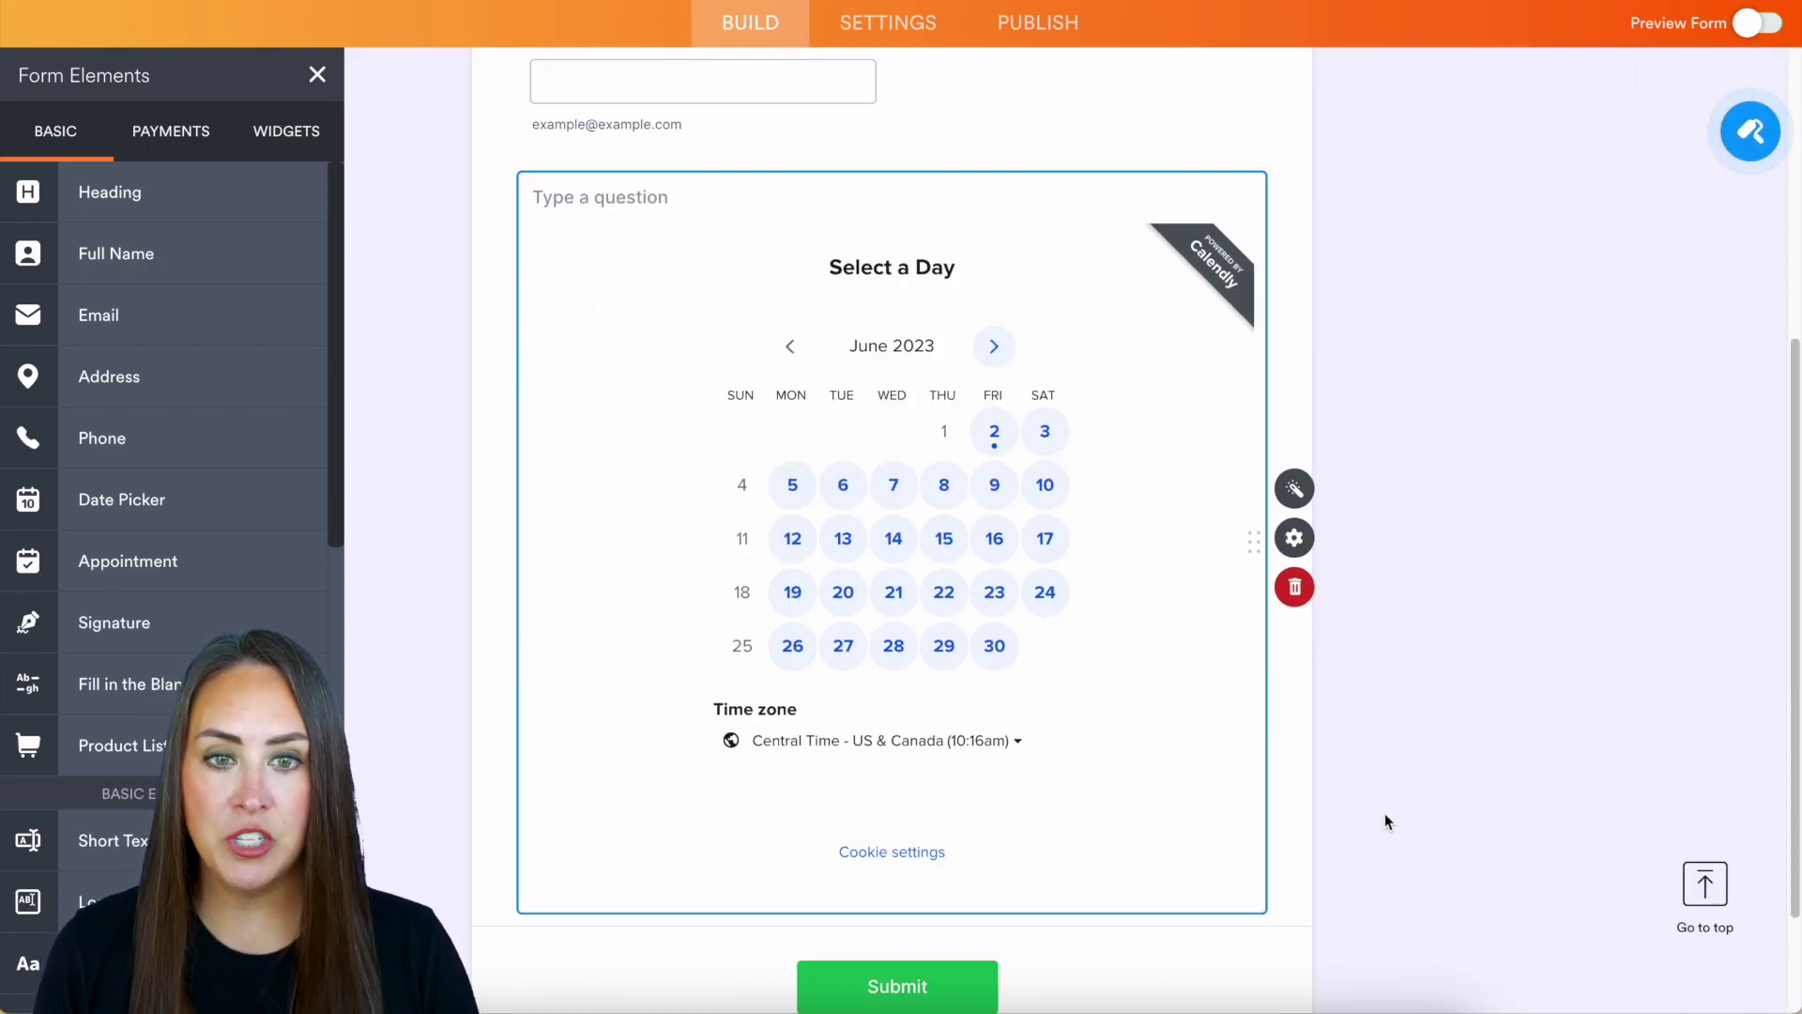
pyautogui.scroll(8, 1386, 822)
# Publish the form, open it live, and pick Wednesday June 14 at 3:00pm
pyautogui.click(1028, 103)
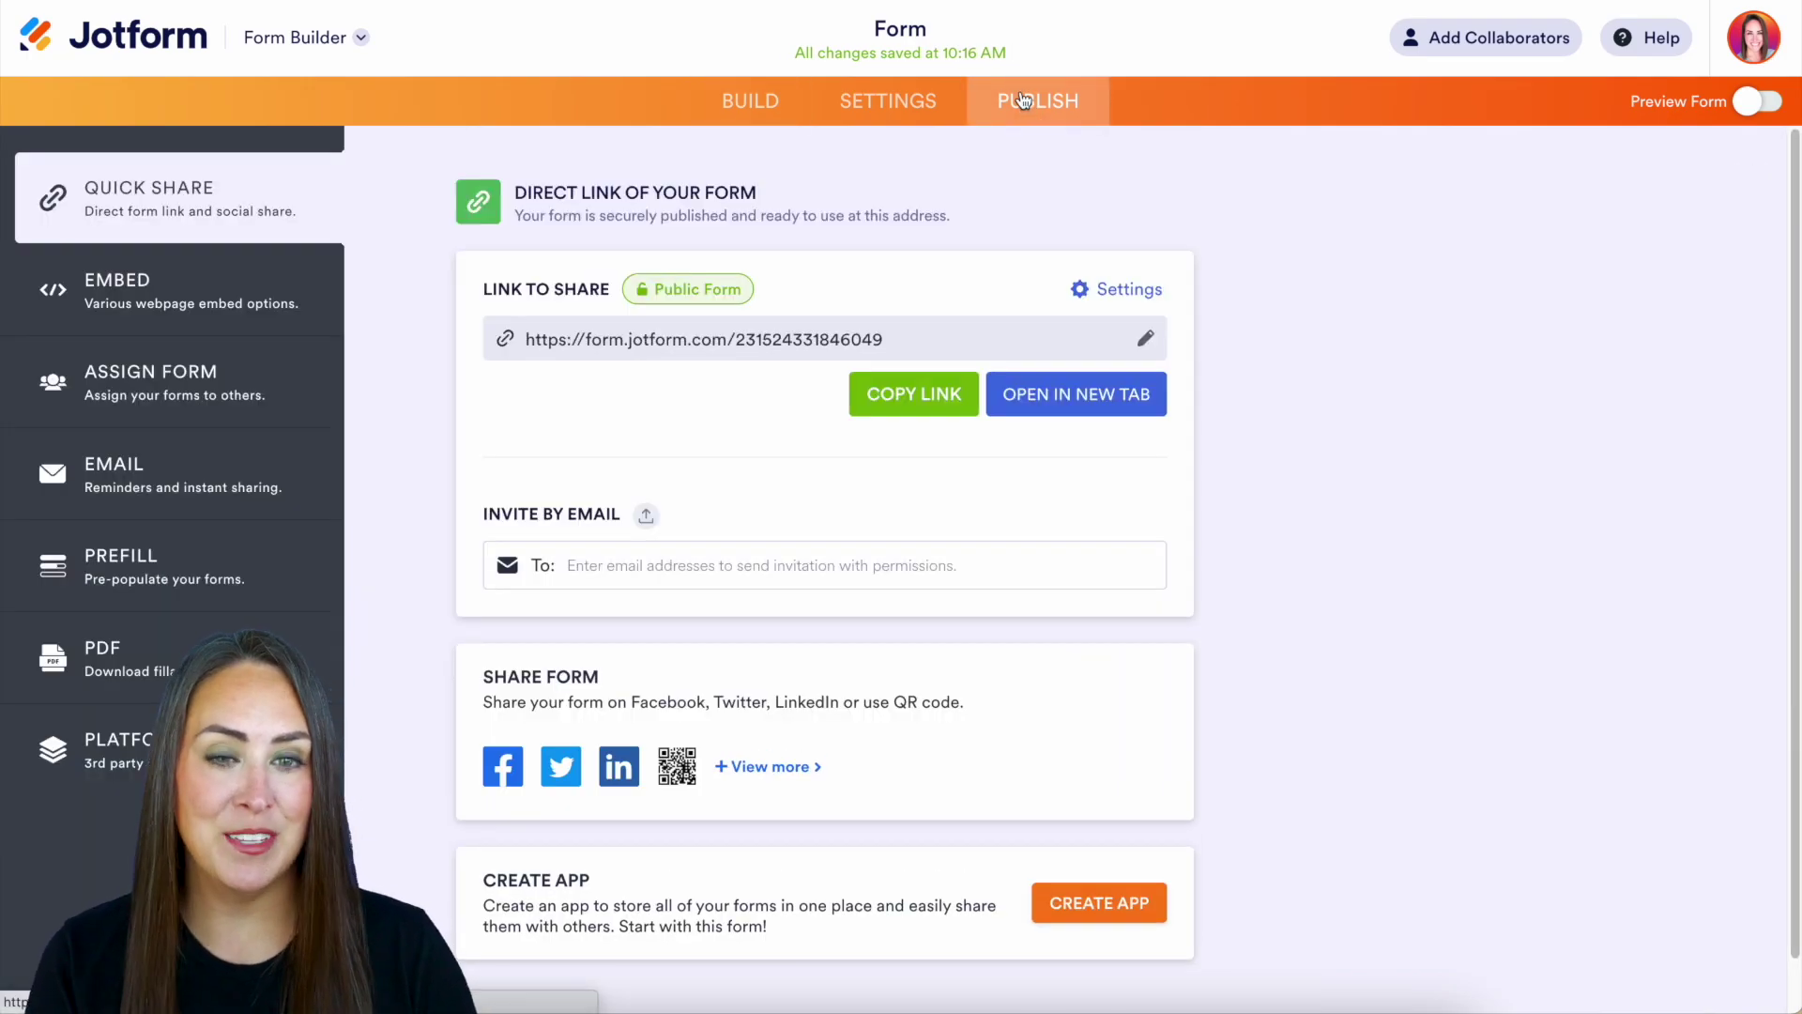
pyautogui.click(1029, 393)
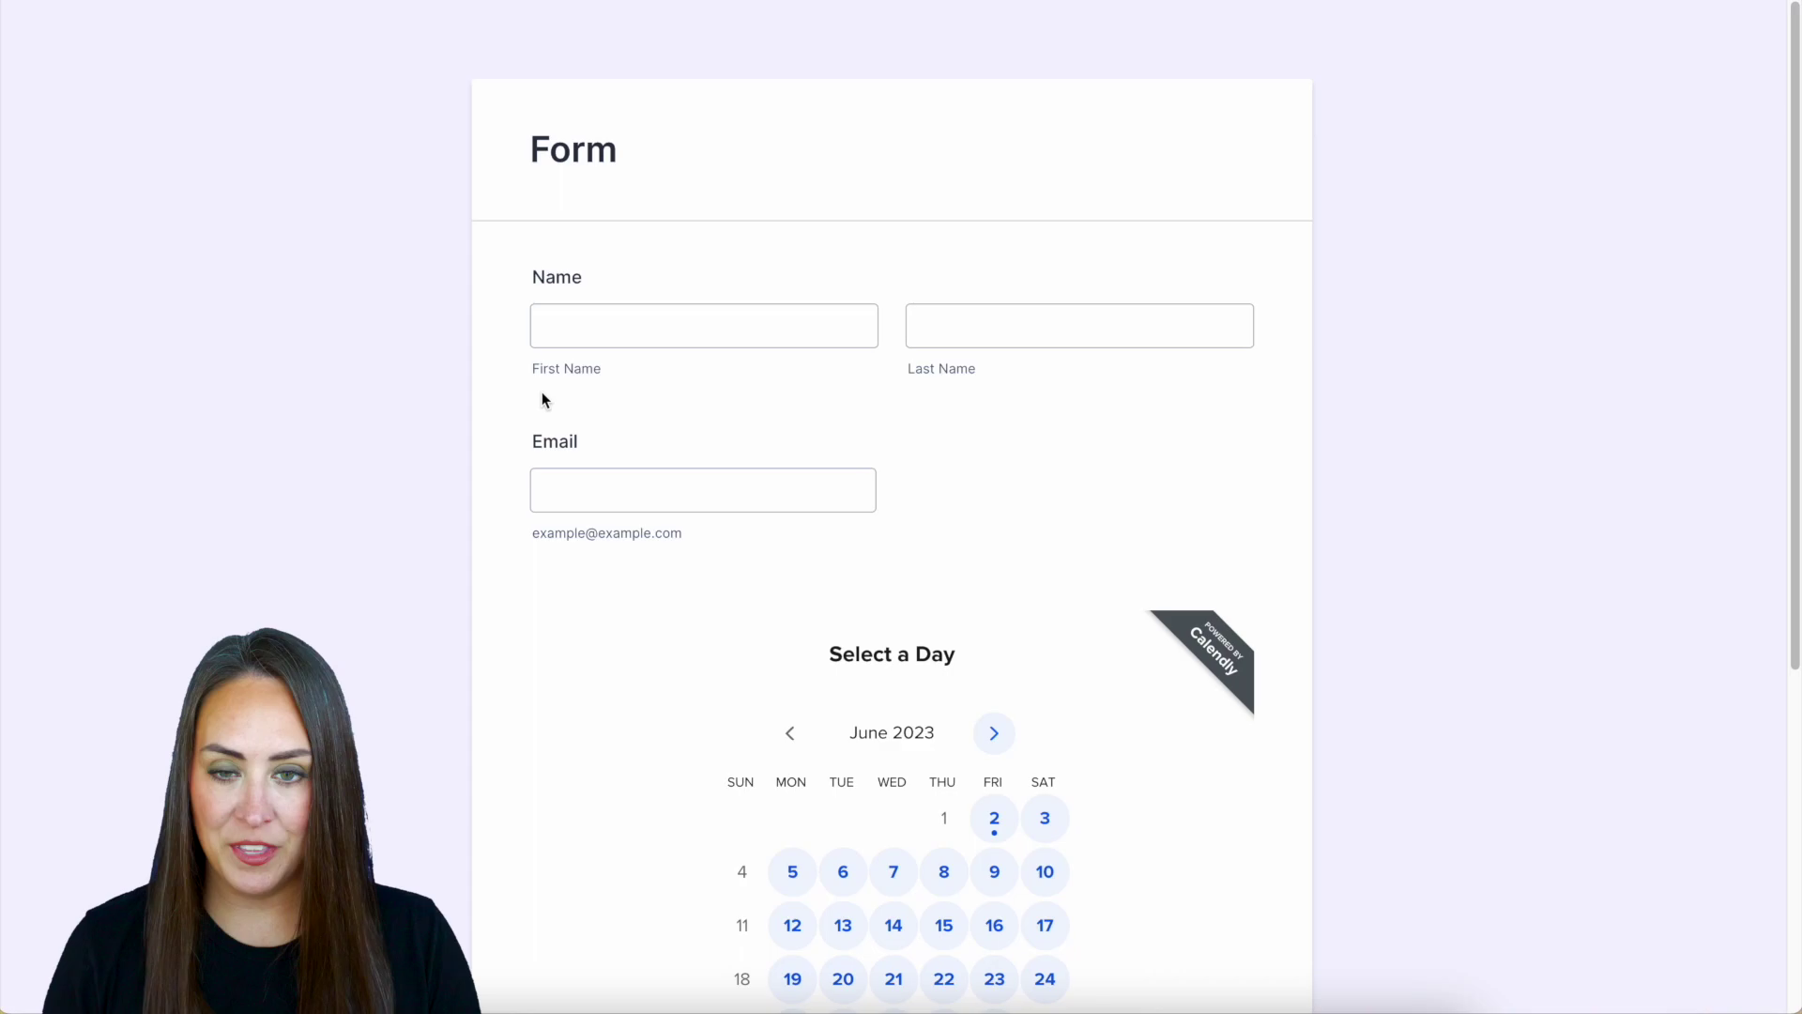
pyautogui.click(564, 325)
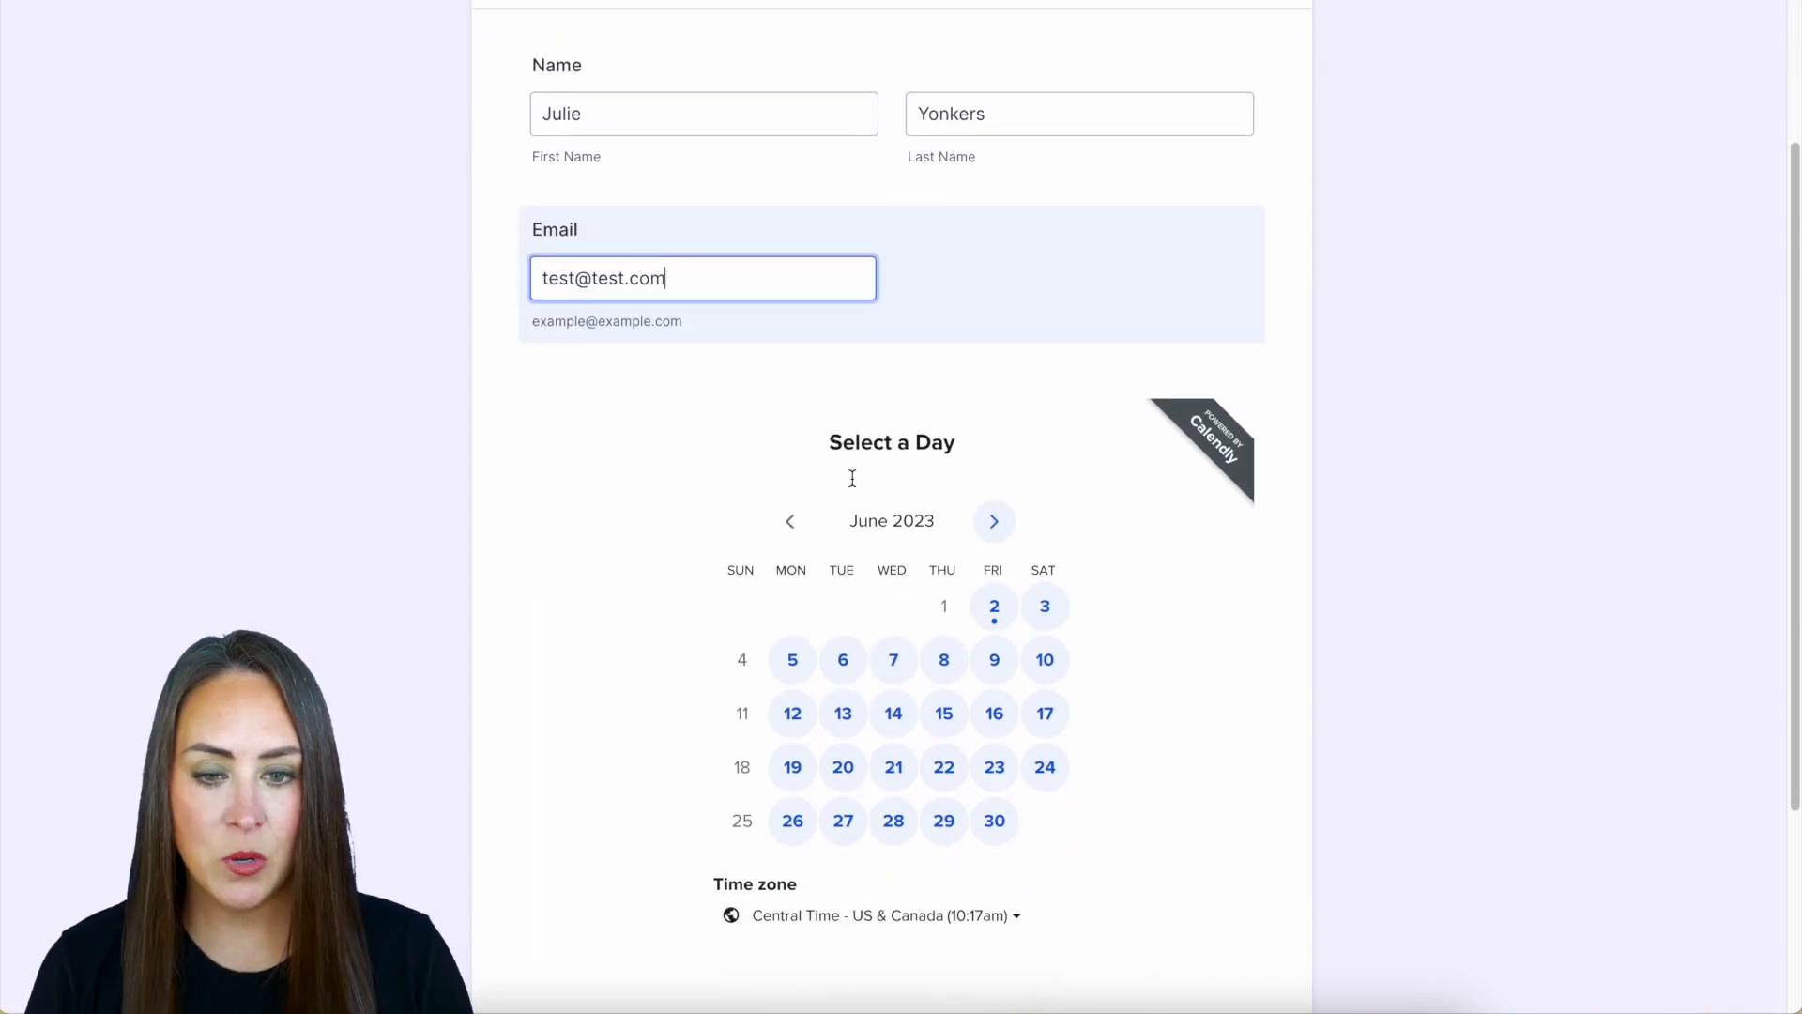
pyautogui.scroll(-2, 853, 479)
pyautogui.click(894, 540)
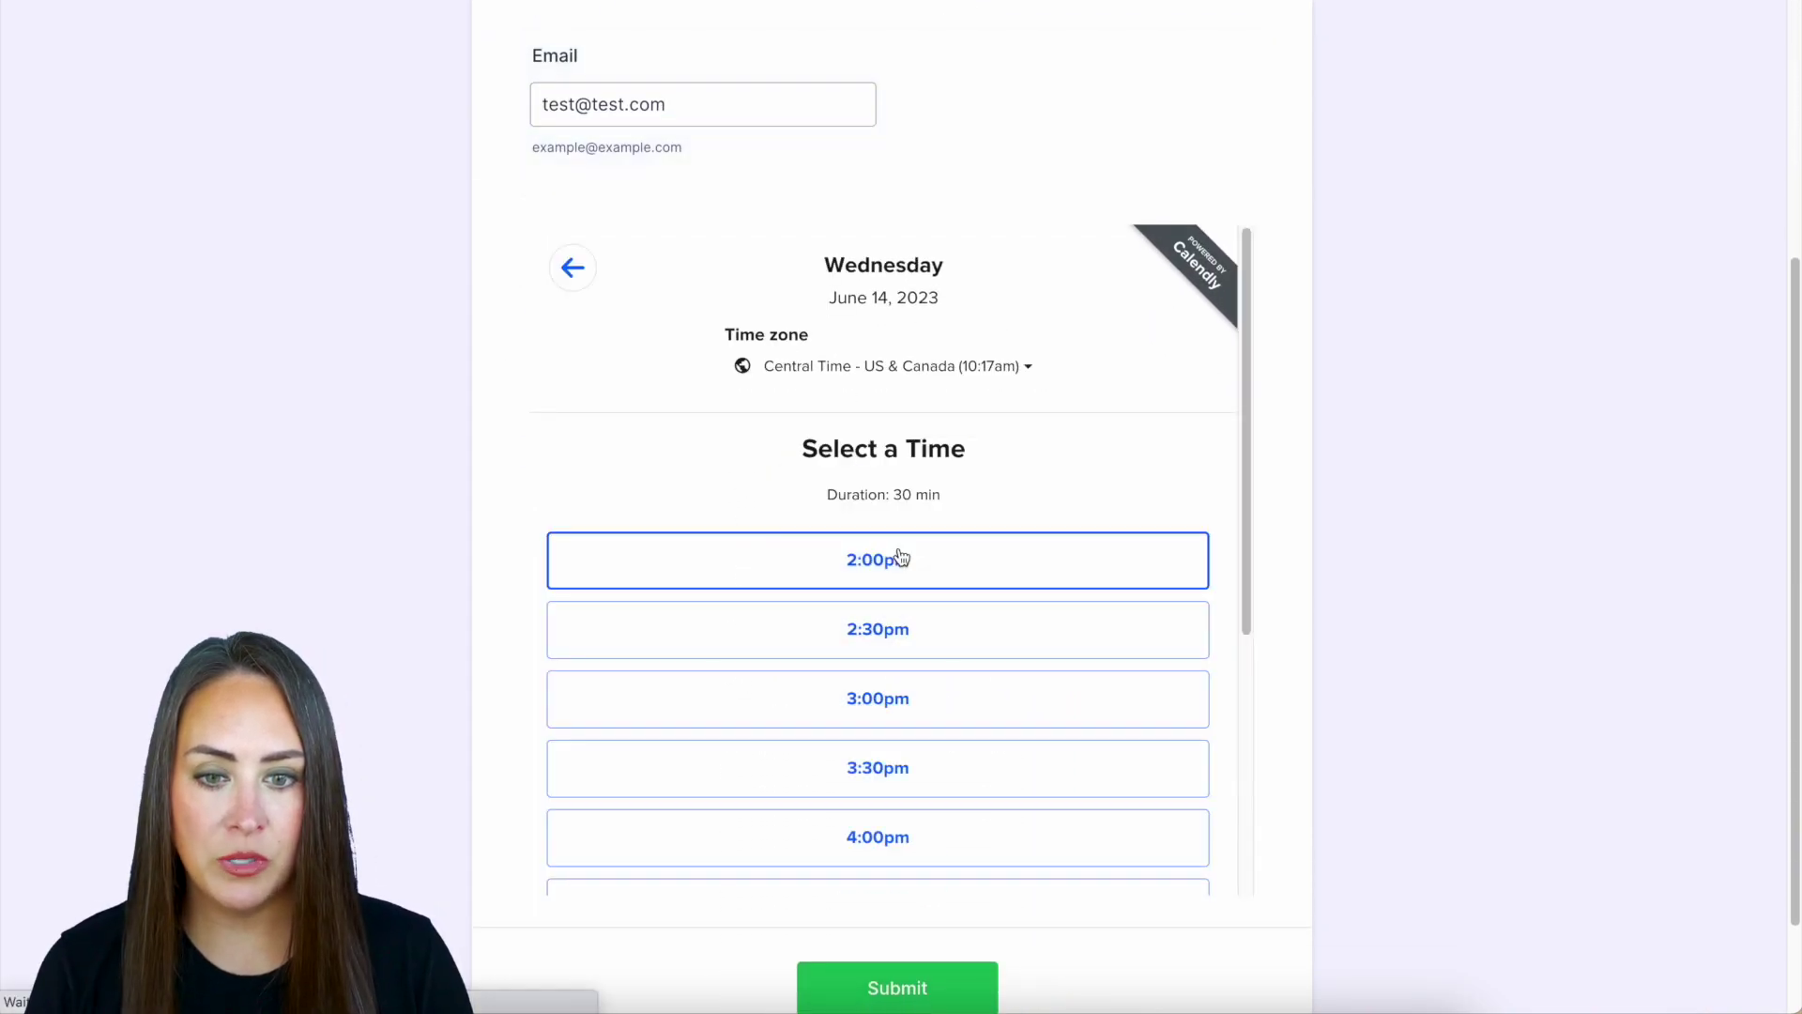
pyautogui.click(870, 694)
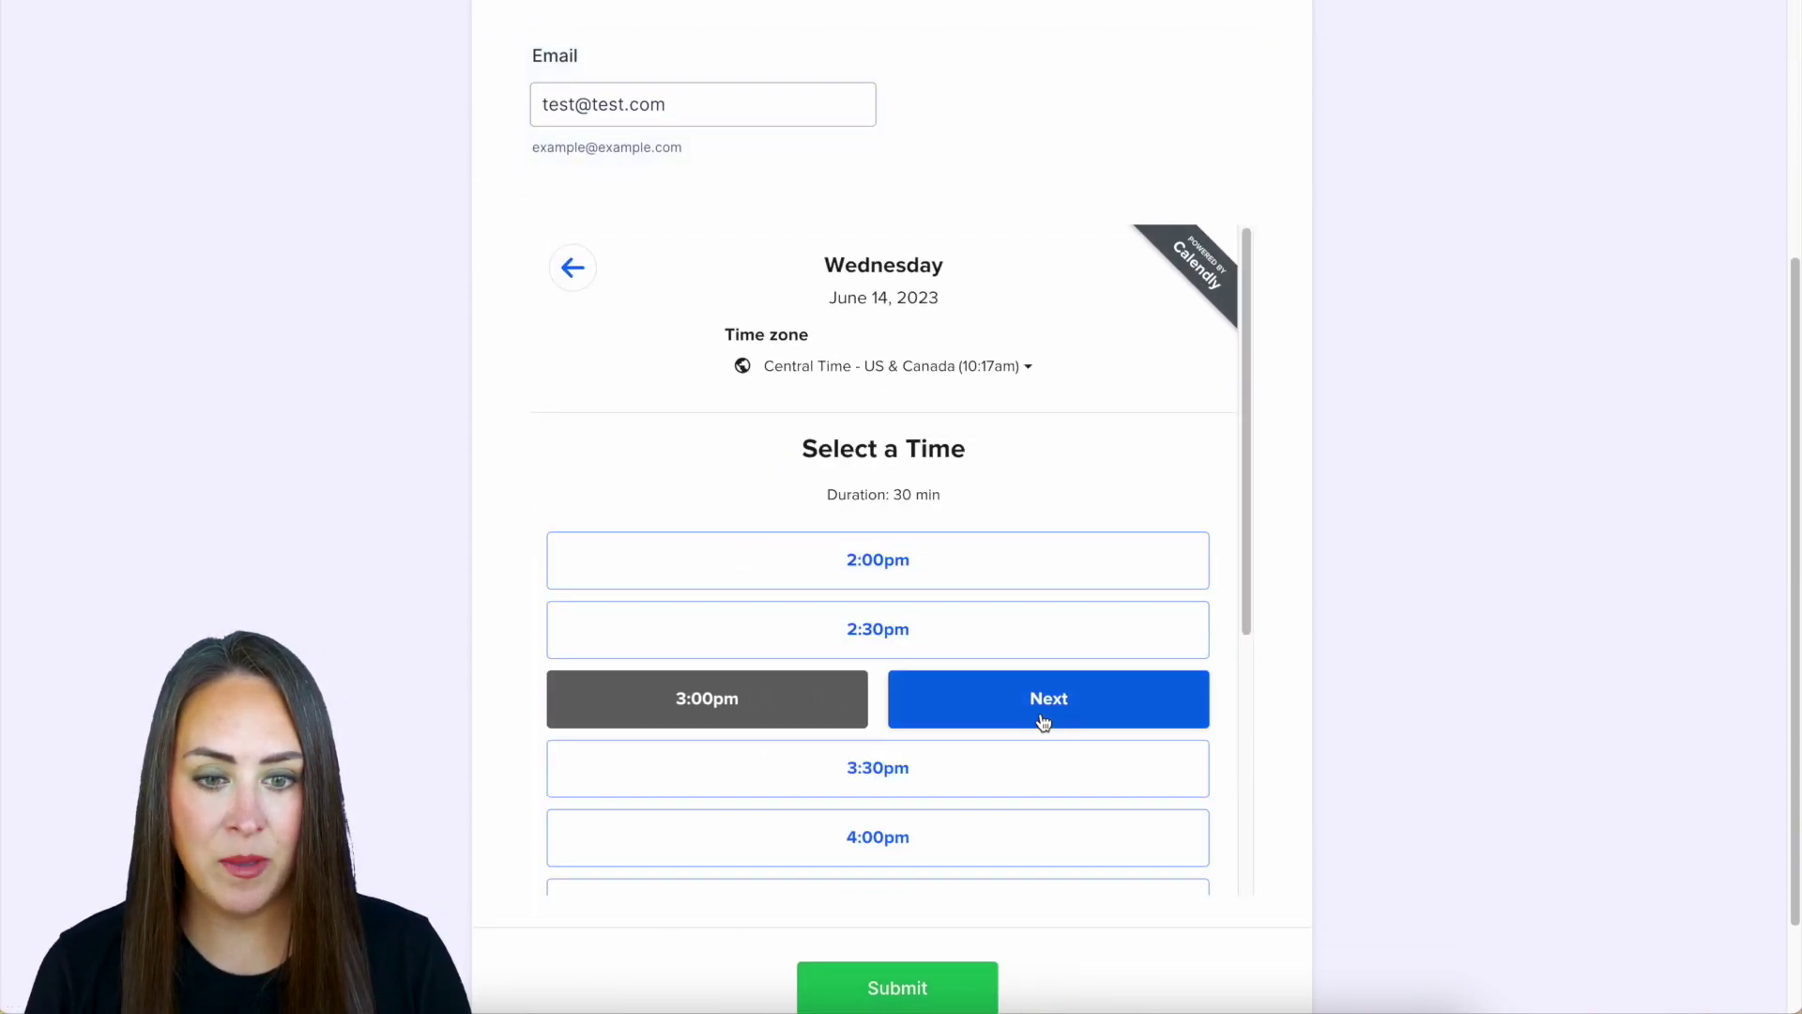
pyautogui.click(1044, 709)
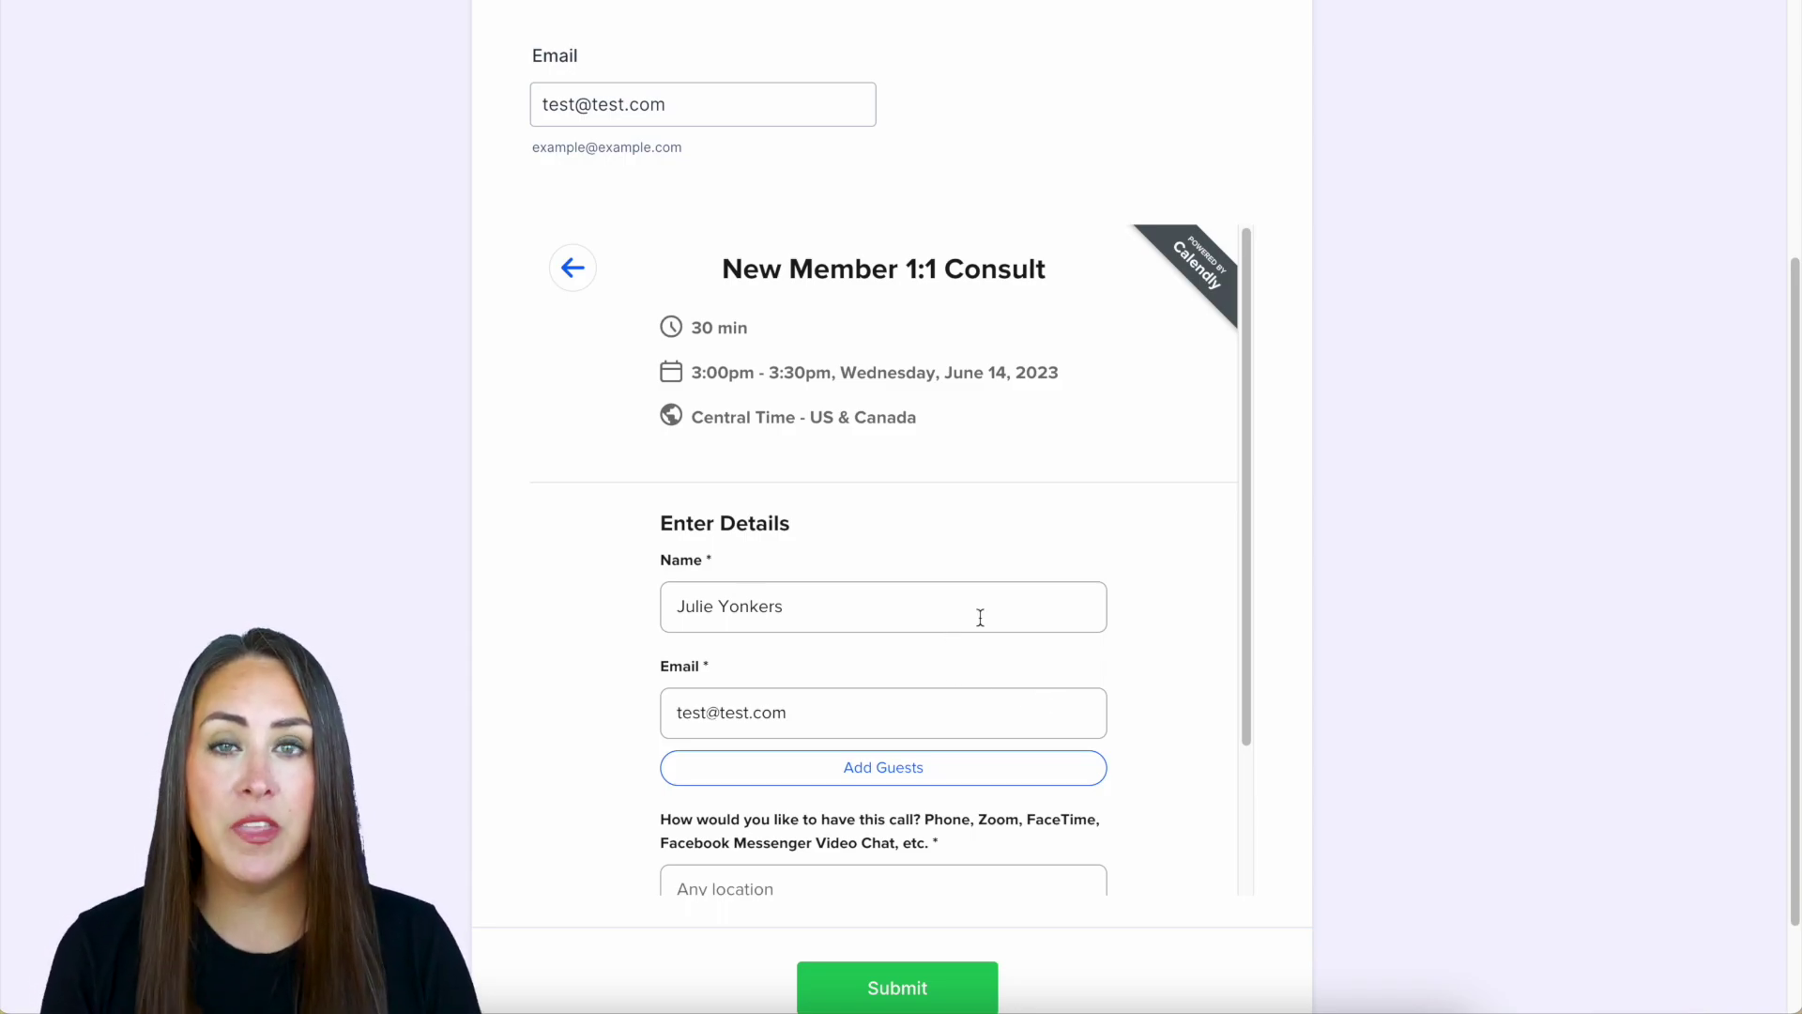
# Enter Zoom as the call location, schedule the event, and submit the form
pyautogui.scroll(-3, 1100, 610)
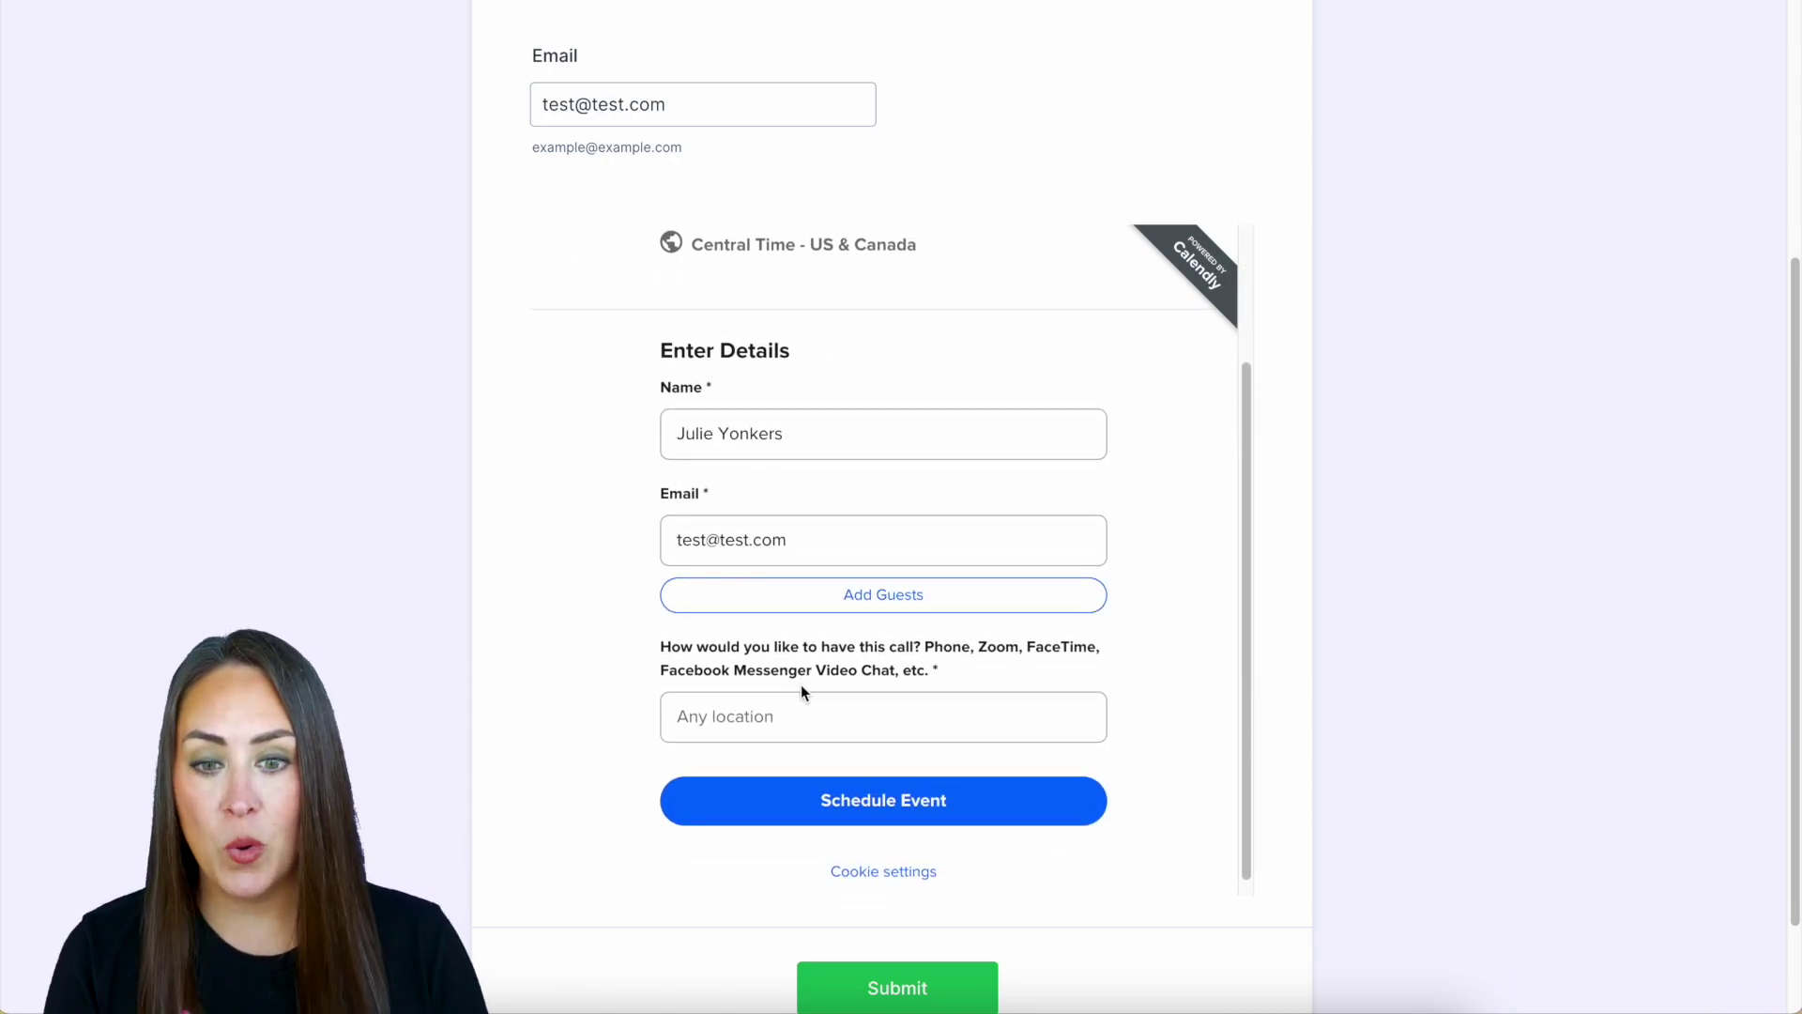
pyautogui.click(742, 721)
pyautogui.write('Zoom')
pyautogui.click(965, 819)
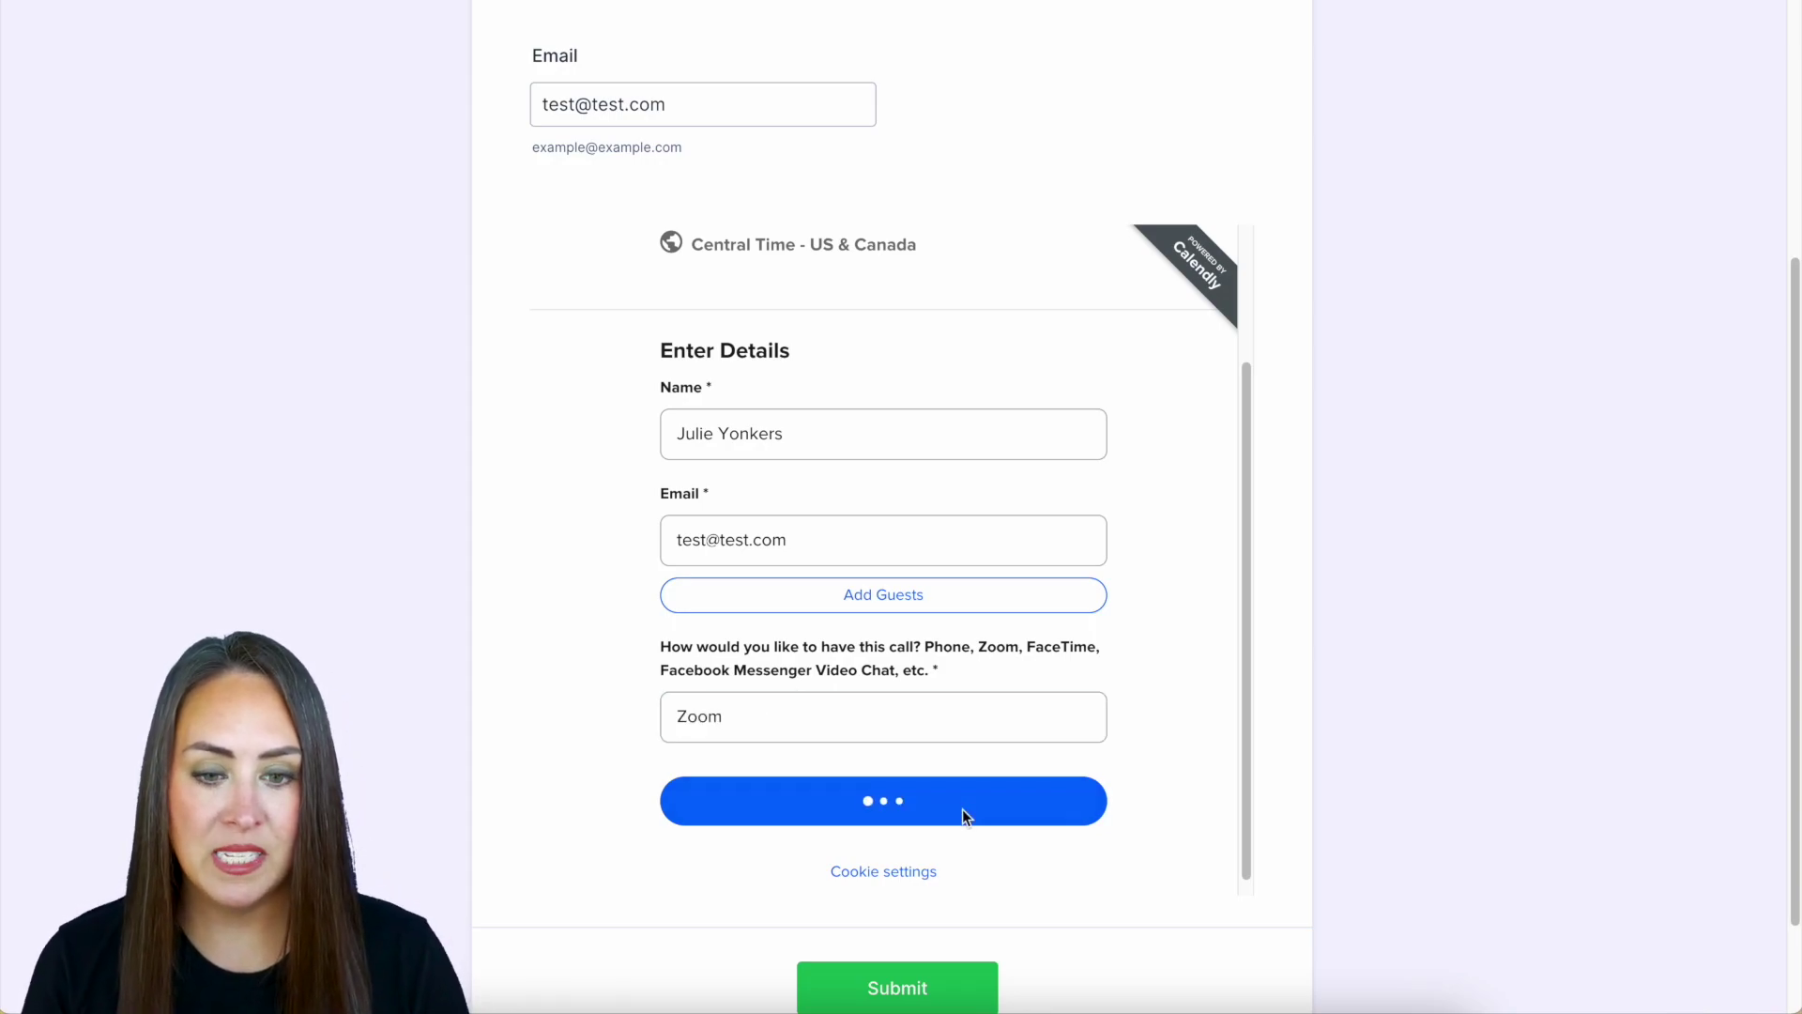
pyautogui.scroll(-1, 1135, 860)
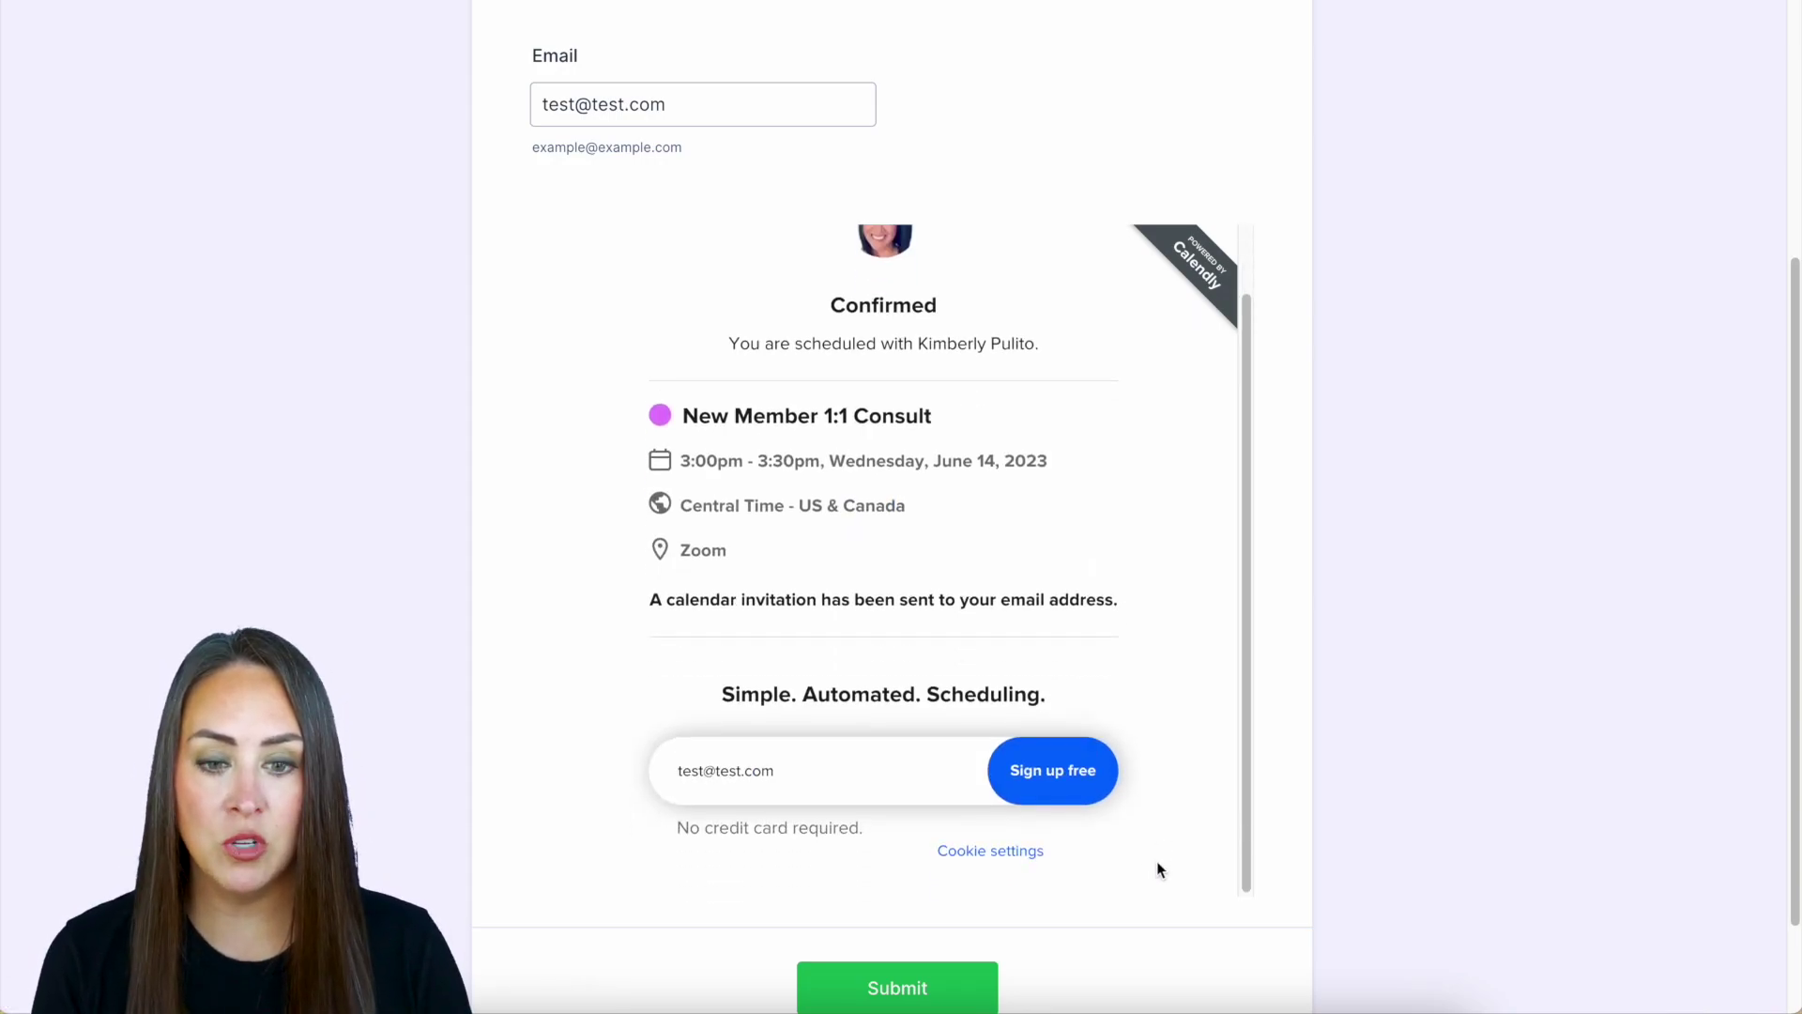
pyautogui.click(887, 988)
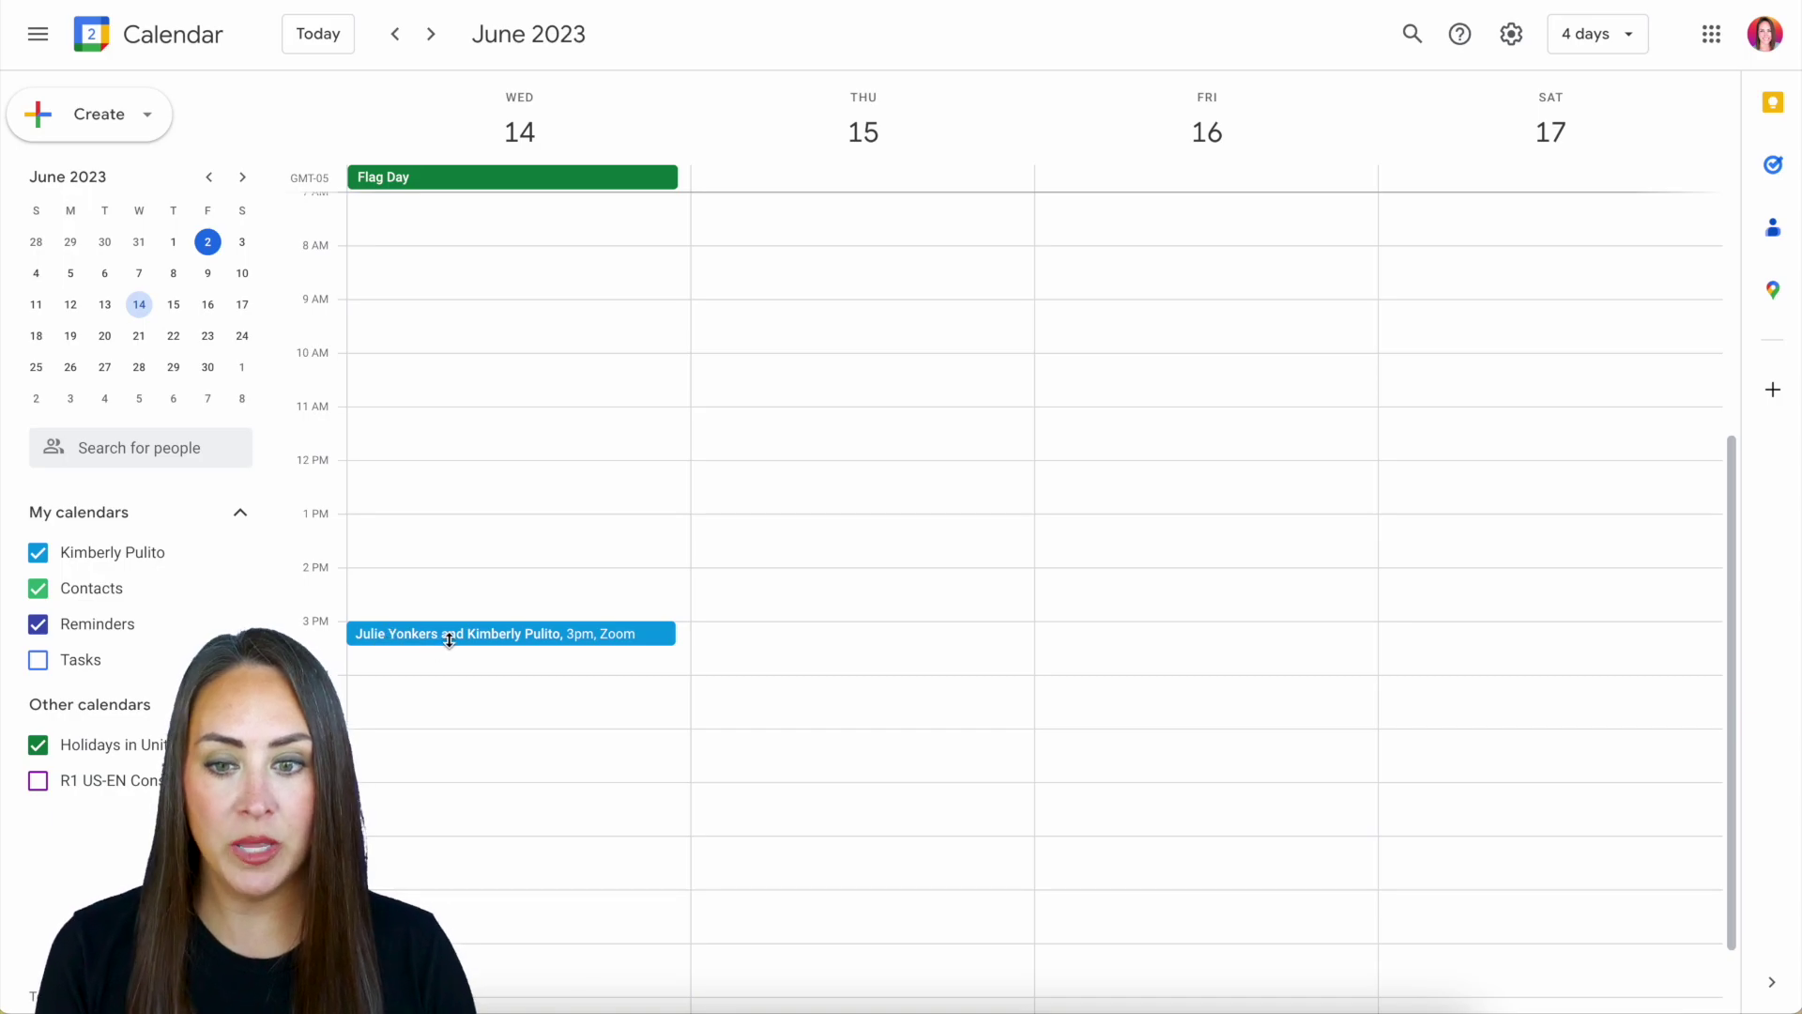
pyautogui.click(575, 635)
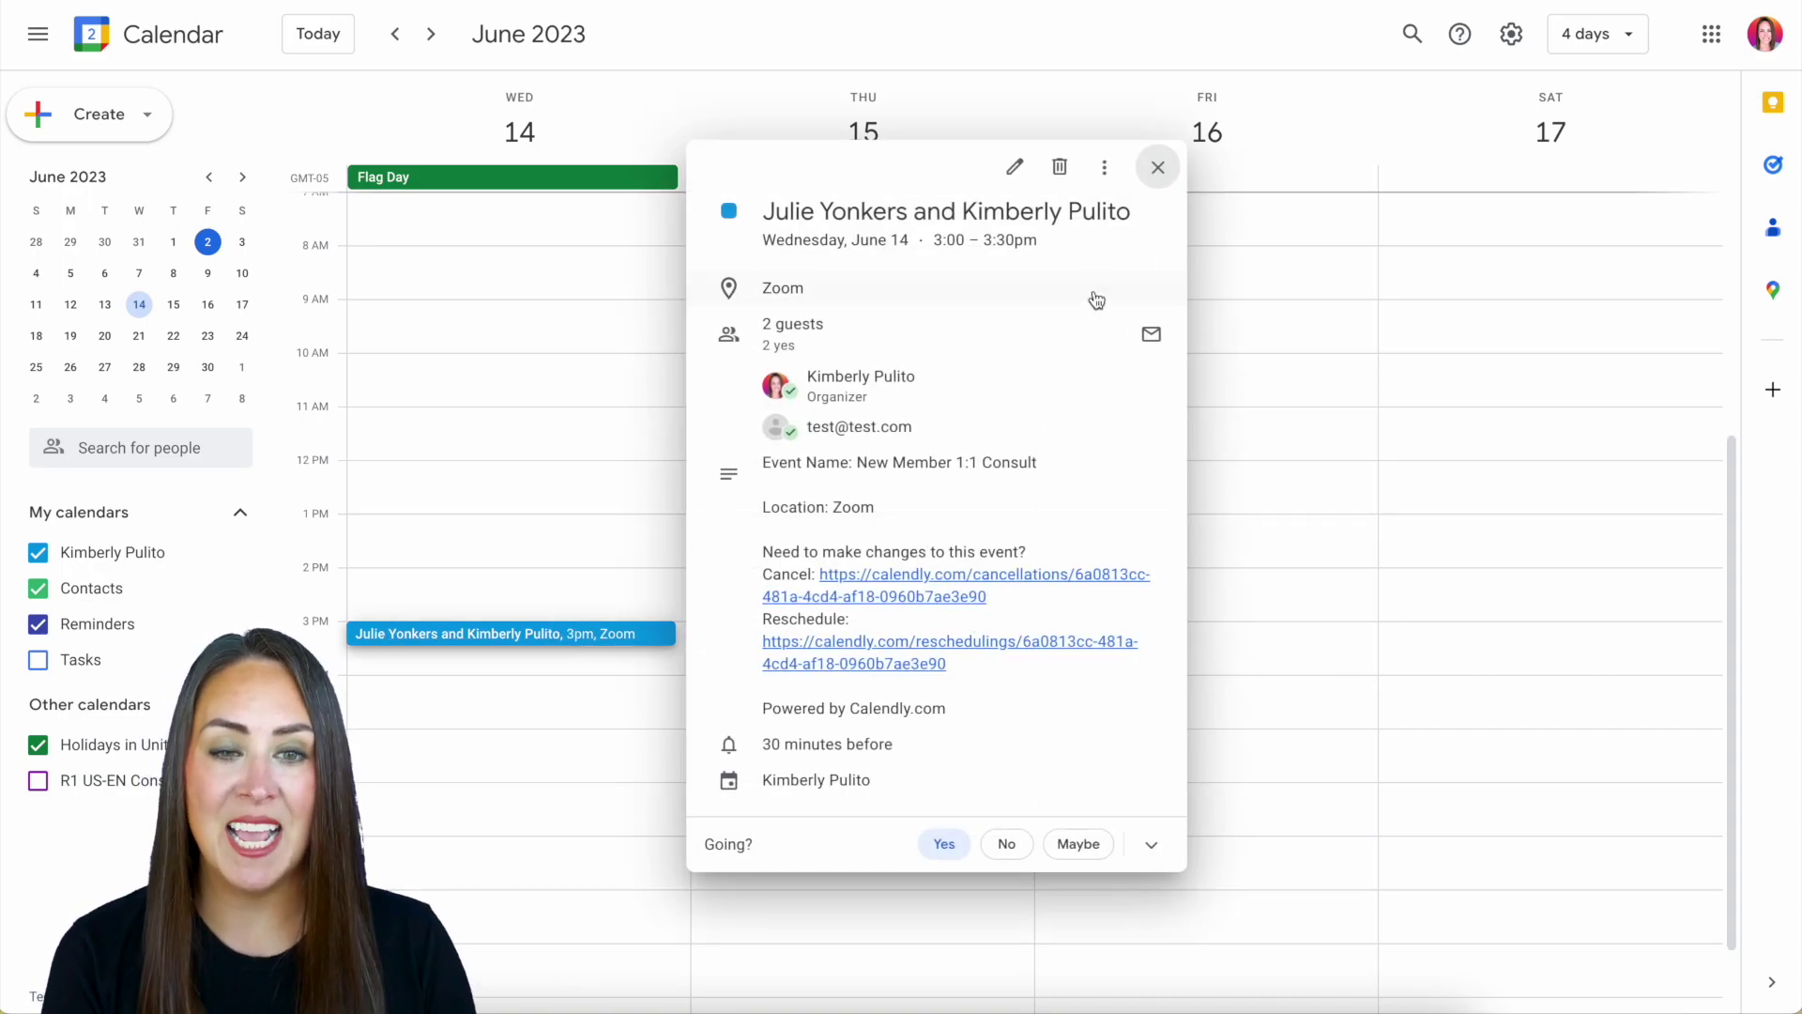
pyautogui.click(1157, 168)
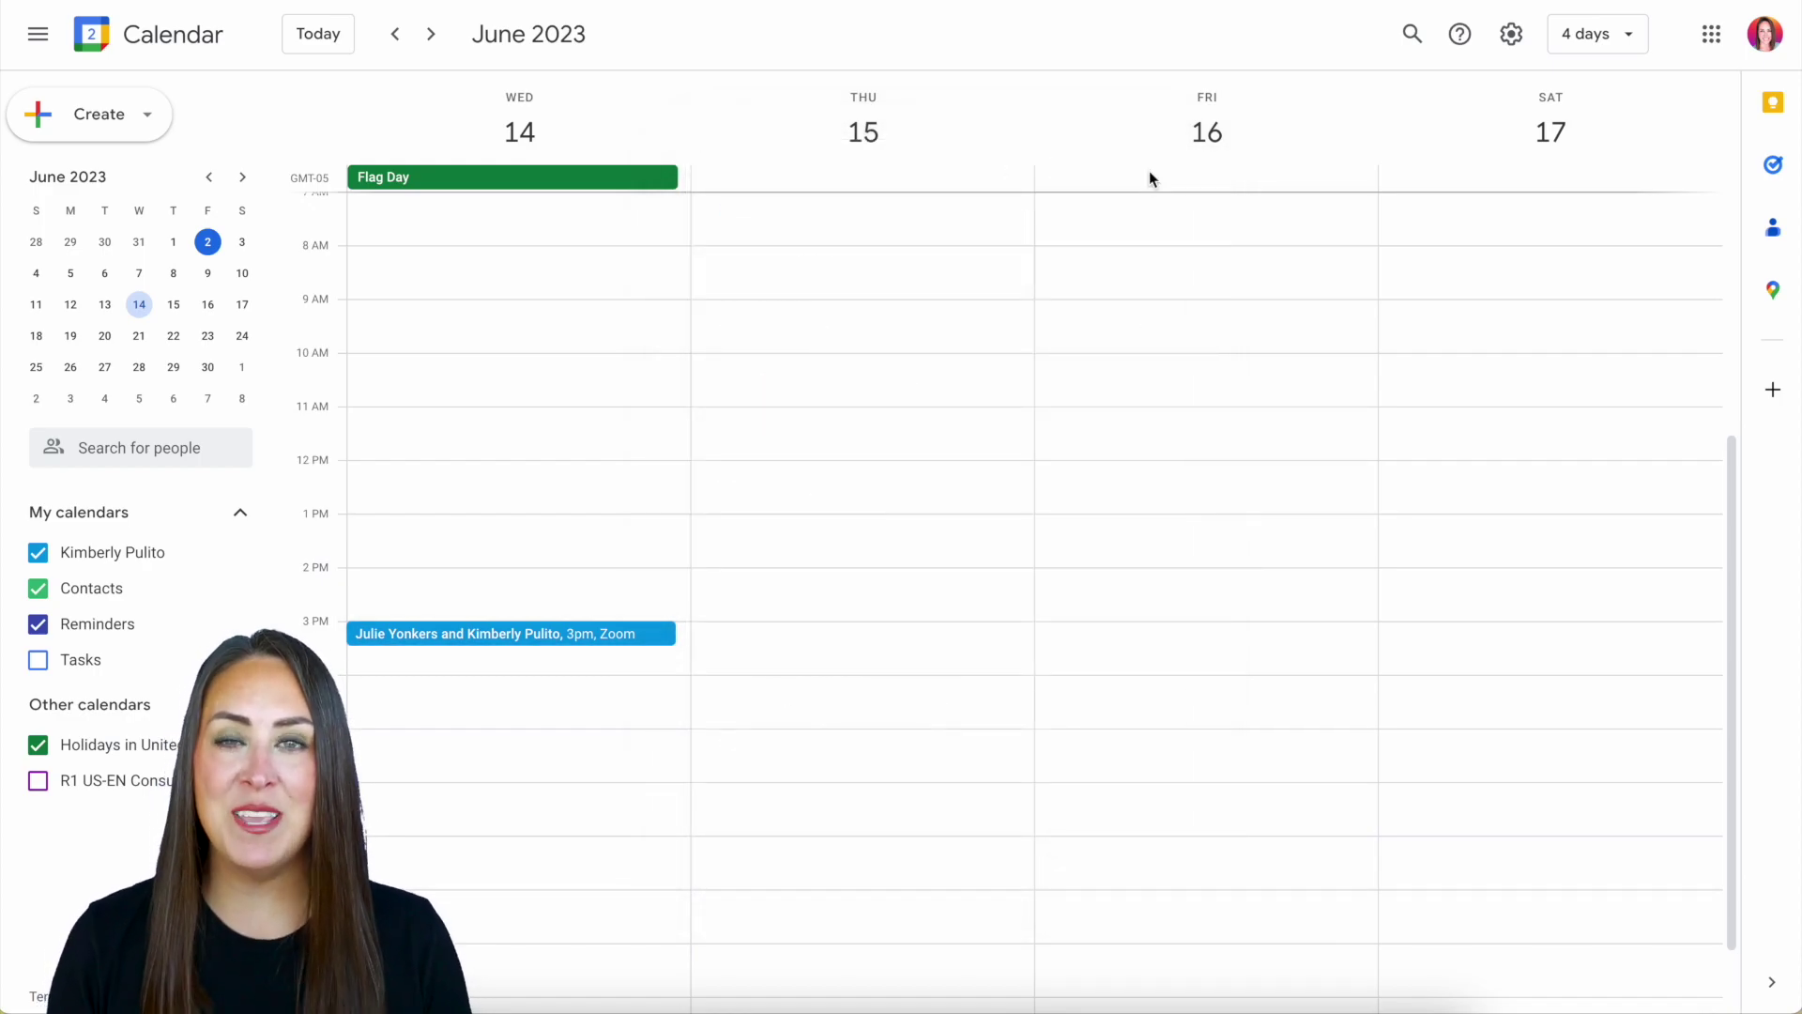